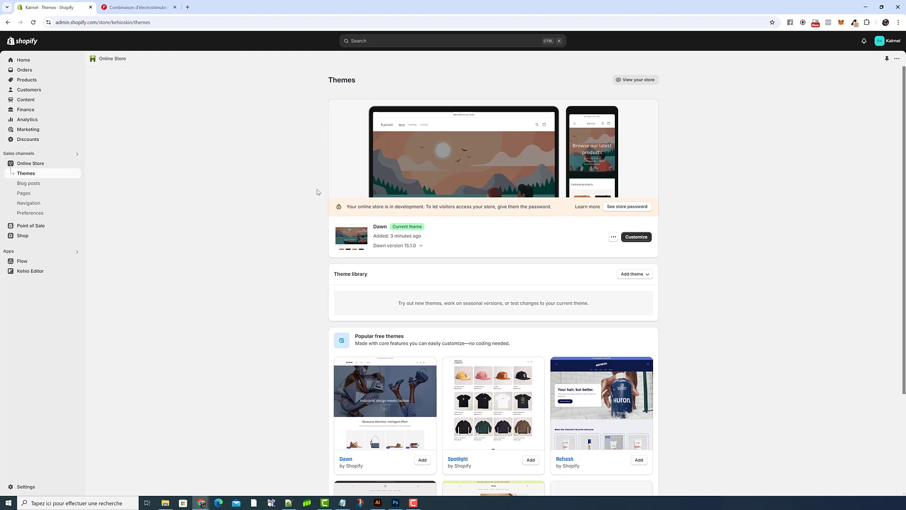
{"action": "scroll", "coordinate": [359, 221], "scroll_direction": "down", "scroll_amount": 3}
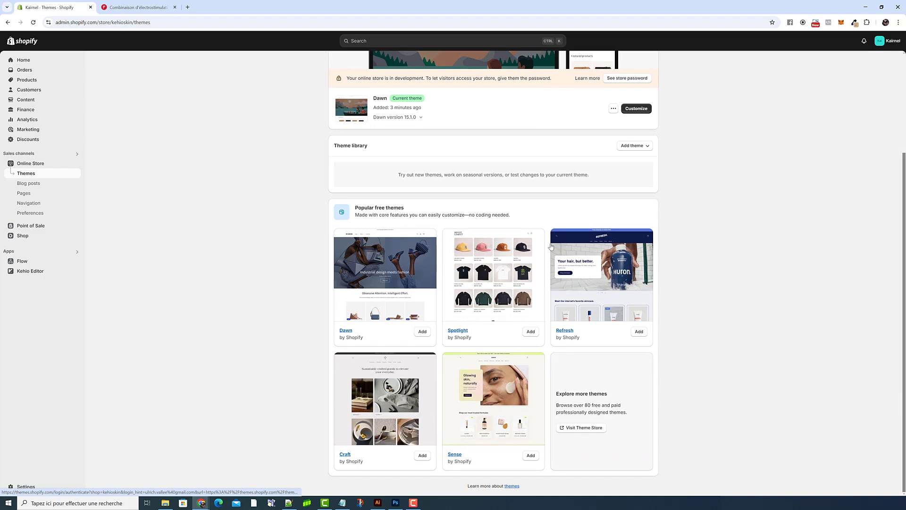
{"action": "scroll", "coordinate": [585, 275], "scroll_direction": "up", "scroll_amount": 3}
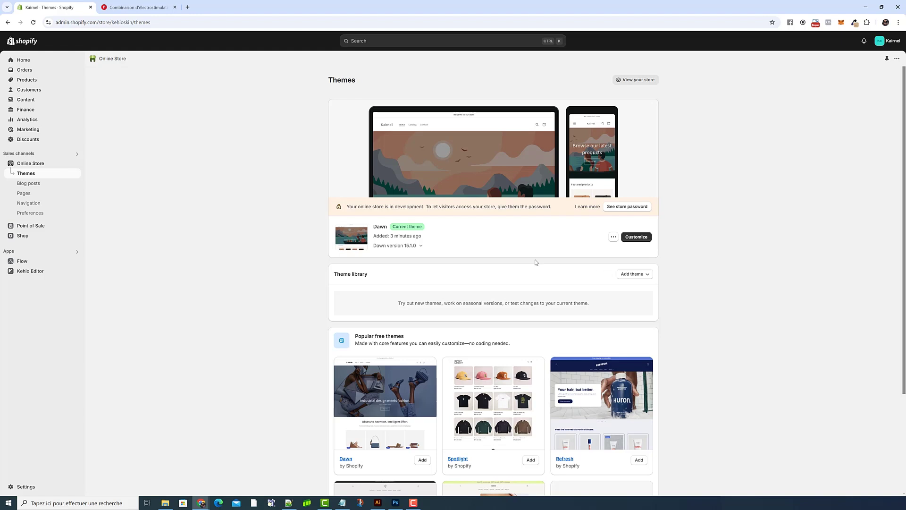
- Switch to the Fulgurance Powersuit demo page and examine its hero banner and Powersuit V2 product section
{"action": "left_click", "coordinate": [163, 9]}
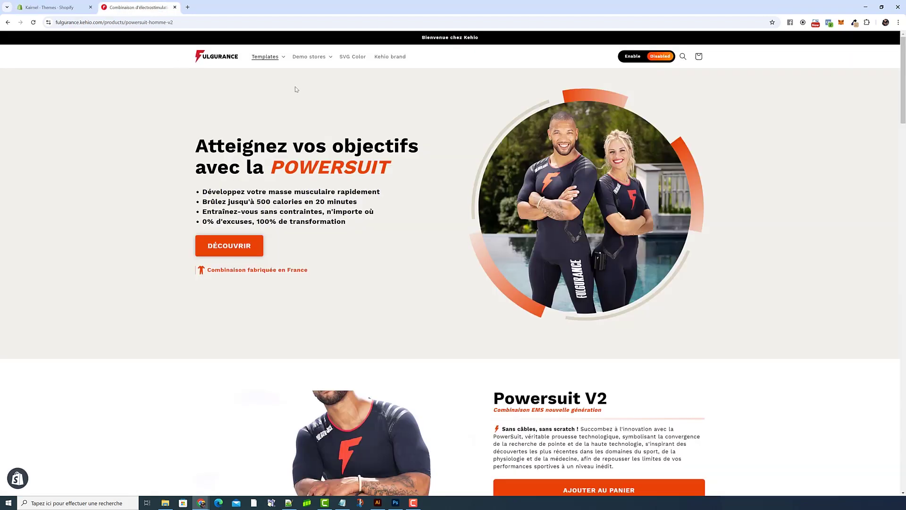
{"action": "scroll", "coordinate": [367, 229], "scroll_direction": "down", "scroll_amount": 10}
{"action": "scroll", "coordinate": [368, 222], "scroll_direction": "up", "scroll_amount": 10}
{"action": "scroll", "coordinate": [461, 245], "scroll_direction": "down", "scroll_amount": 6}
{"action": "scroll", "coordinate": [461, 245], "scroll_direction": "down", "scroll_amount": 5}
{"action": "scroll", "coordinate": [443, 284], "scroll_direction": "up", "scroll_amount": 12}
{"action": "scroll", "coordinate": [575, 273], "scroll_direction": "down", "scroll_amount": 5}
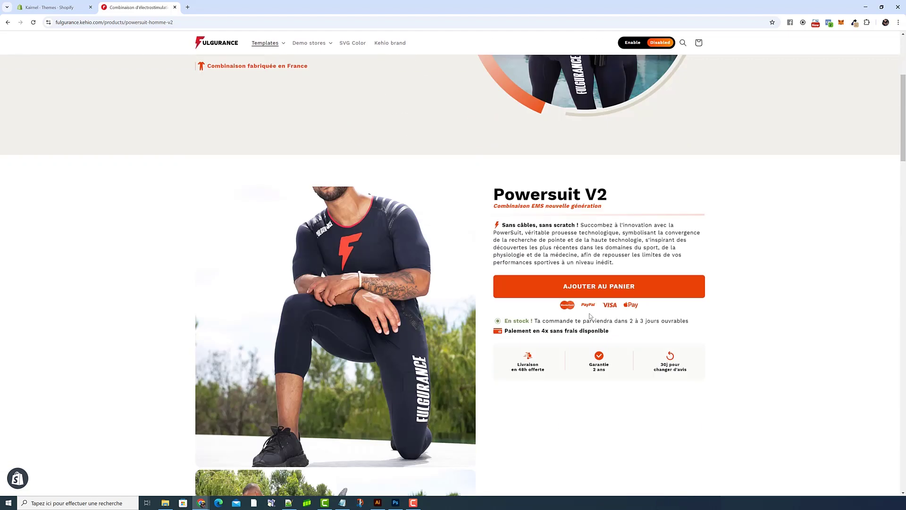
{"action": "left_click_drag", "start_coordinate": [619, 254], "coordinate": [523, 205]}
{"action": "left_click", "coordinate": [569, 247]}
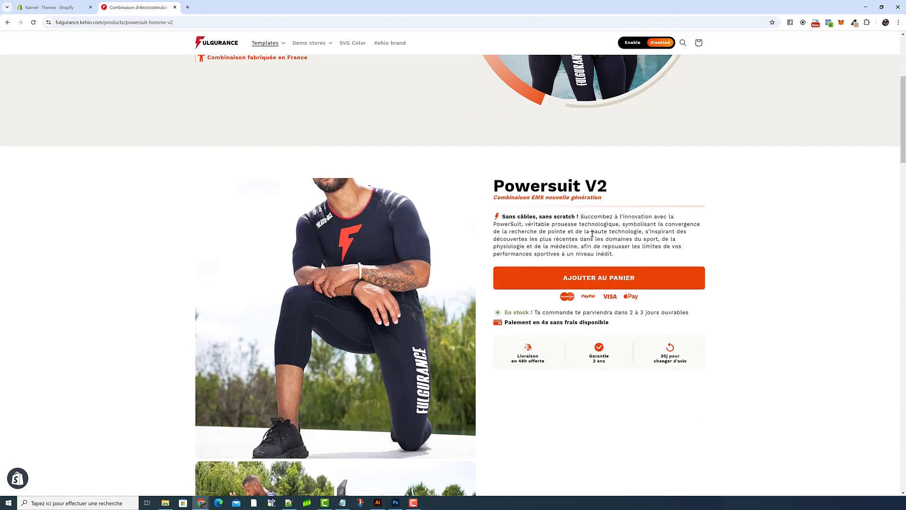
{"action": "scroll", "coordinate": [595, 238], "scroll_direction": "down", "scroll_amount": 3}
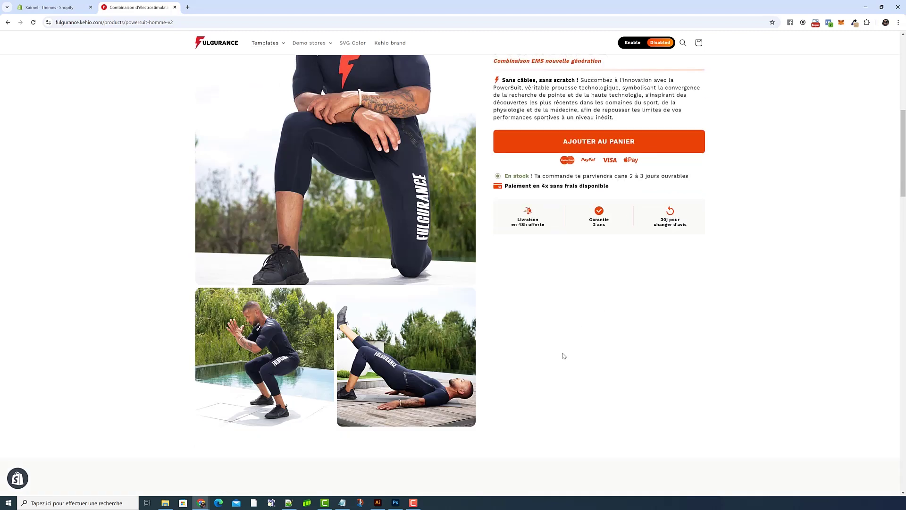
- Examine the demo page's Utilisation, Programmes and Pack Powersuit content, then the sections down to the expandable FAQ
{"action": "scroll", "coordinate": [562, 355], "scroll_direction": "down", "scroll_amount": 8}
{"action": "left_click", "coordinate": [416, 116]}
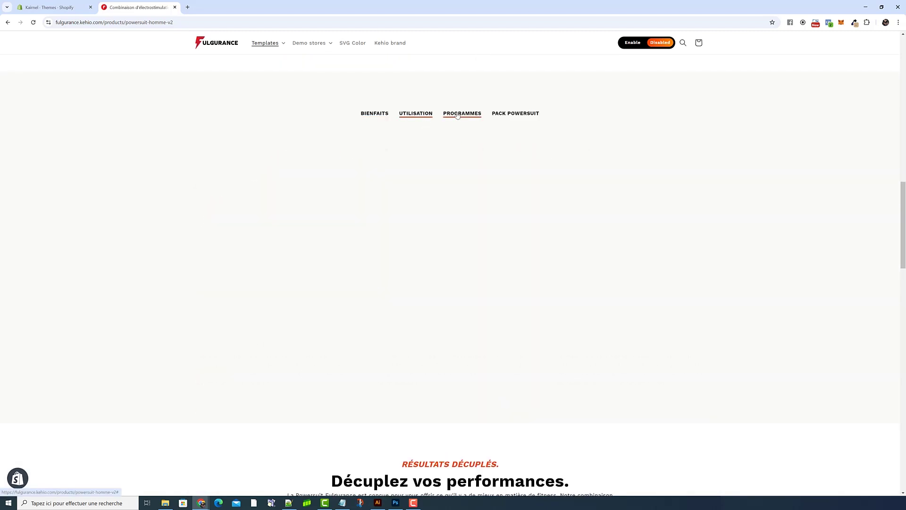
{"action": "left_click", "coordinate": [462, 115]}
{"action": "left_click", "coordinate": [513, 118]}
{"action": "scroll", "coordinate": [503, 205], "scroll_direction": "down", "scroll_amount": 6}
{"action": "scroll", "coordinate": [285, 166], "scroll_direction": "up", "scroll_amount": 3}
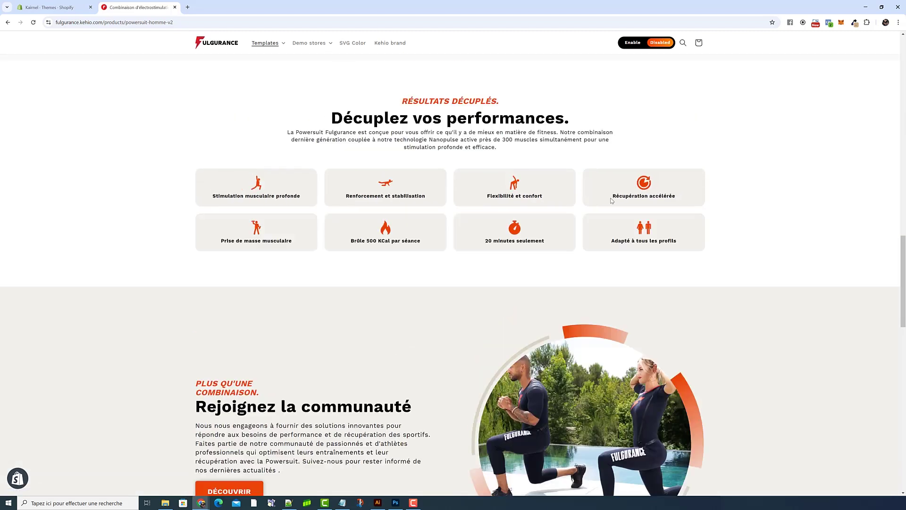
{"action": "scroll", "coordinate": [381, 255], "scroll_direction": "down", "scroll_amount": 20}
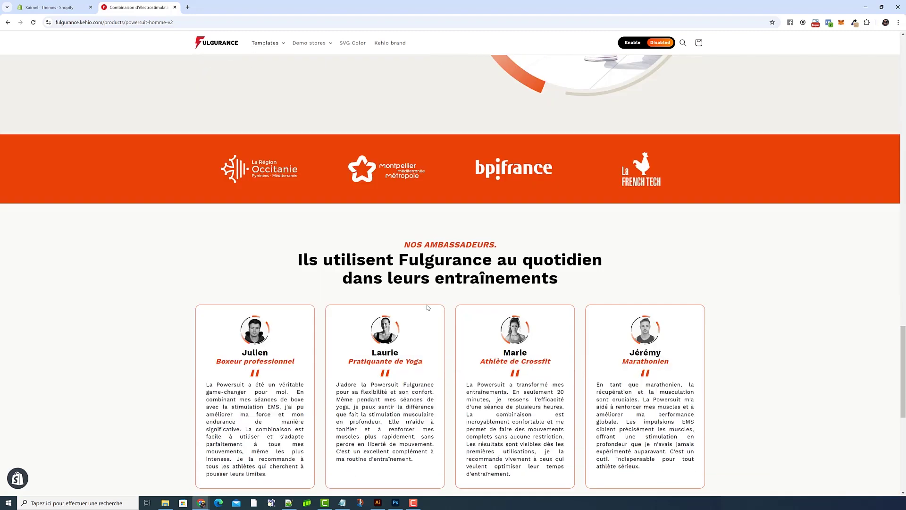
{"action": "left_click", "coordinate": [435, 249]}
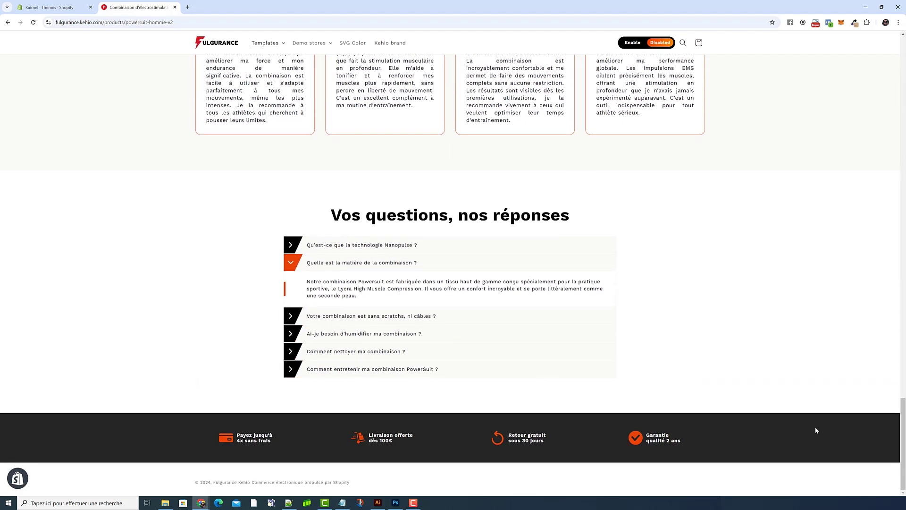
{"action": "scroll", "coordinate": [663, 359], "scroll_direction": "up", "scroll_amount": 20}
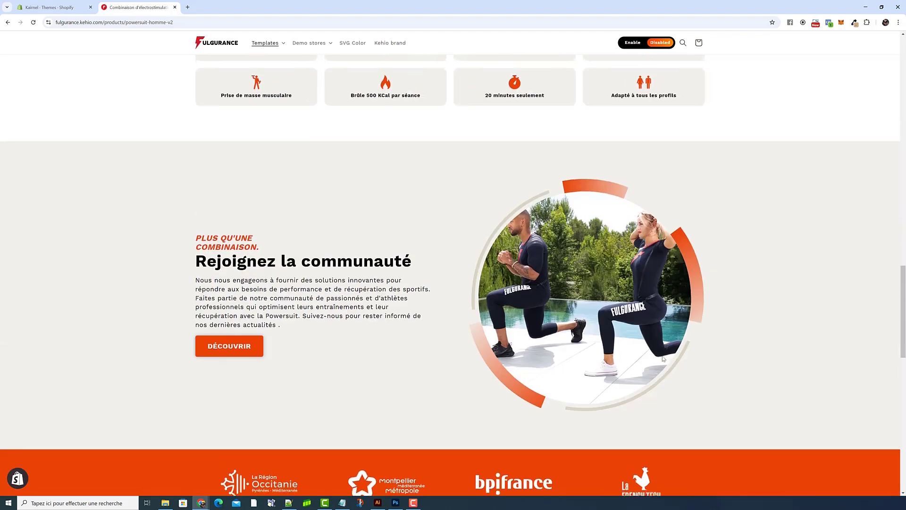
{"action": "scroll", "coordinate": [663, 359], "scroll_direction": "up", "scroll_amount": 10}
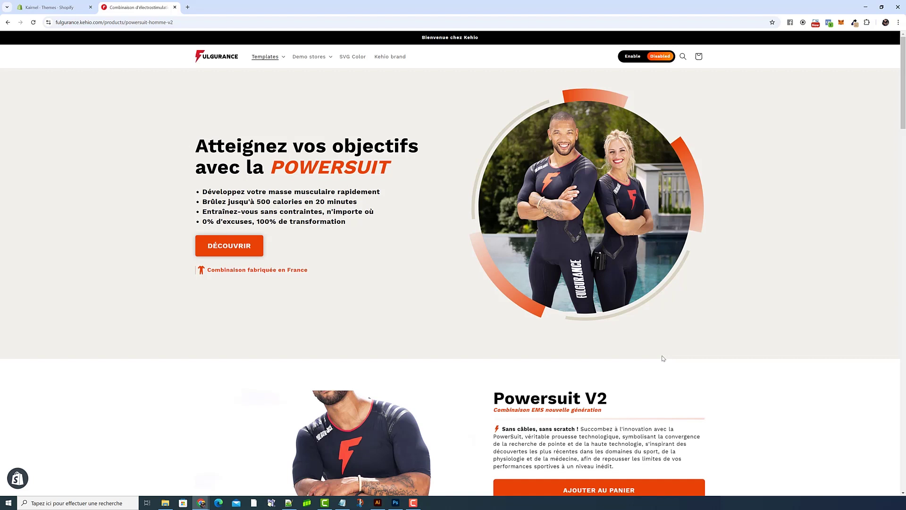
- Open the developer tools and examine the Powersuit page's mobile layout in the iPhone SE preview, down to the FAQ answers
{"action": "key", "text": "F12"}
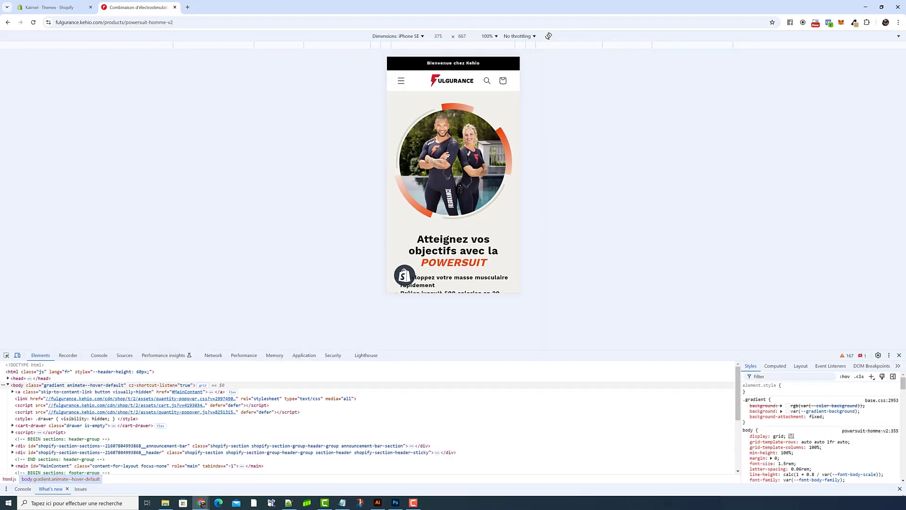
{"action": "scroll", "coordinate": [453, 137], "scroll_direction": "down", "scroll_amount": 4}
{"action": "scroll", "coordinate": [453, 137], "scroll_direction": "down", "scroll_amount": 3}
{"action": "scroll", "coordinate": [453, 141], "scroll_direction": "up", "scroll_amount": 6}
{"action": "scroll", "coordinate": [467, 166], "scroll_direction": "down", "scroll_amount": 6}
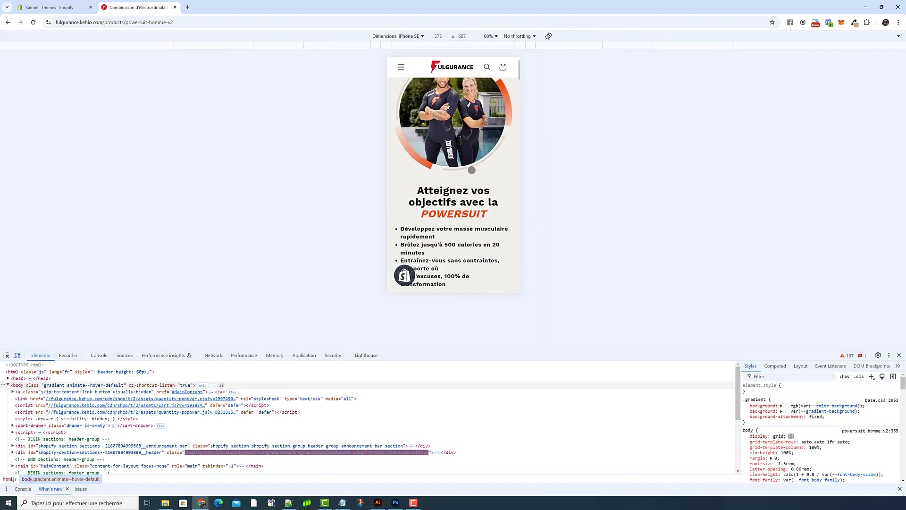
{"action": "scroll", "coordinate": [471, 170], "scroll_direction": "down", "scroll_amount": 3}
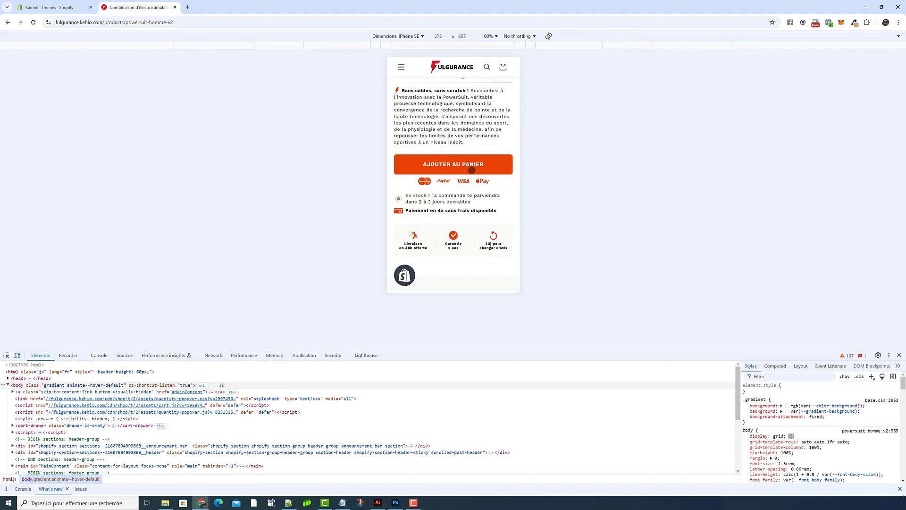
{"action": "scroll", "coordinate": [465, 106], "scroll_direction": "down", "scroll_amount": 3}
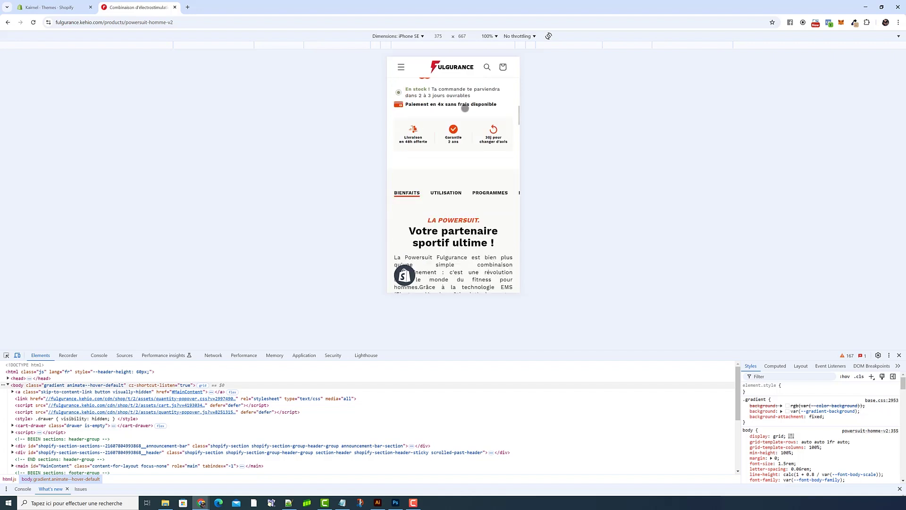
{"action": "scroll", "coordinate": [458, 145], "scroll_direction": "down", "scroll_amount": 10}
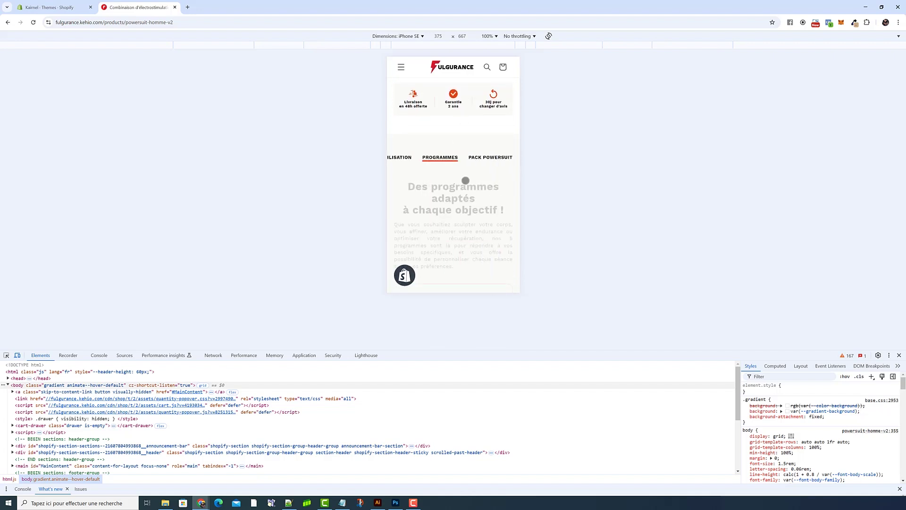
{"action": "scroll", "coordinate": [466, 181], "scroll_direction": "down", "scroll_amount": 4}
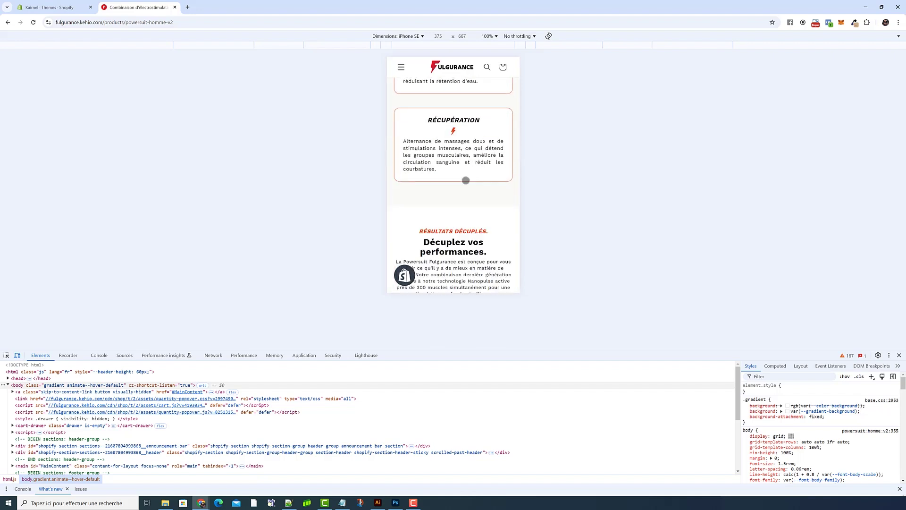
{"action": "scroll", "coordinate": [465, 181], "scroll_direction": "down", "scroll_amount": 5}
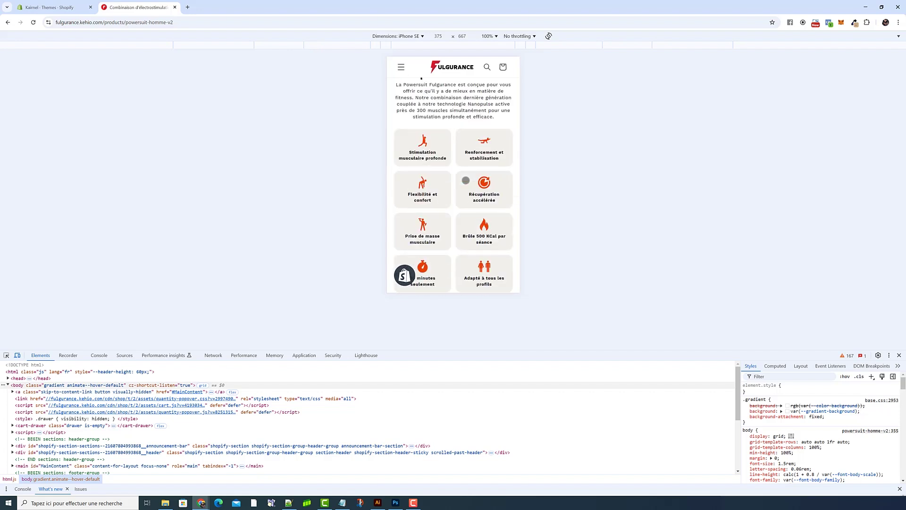
{"action": "scroll", "coordinate": [466, 180], "scroll_direction": "down", "scroll_amount": 12}
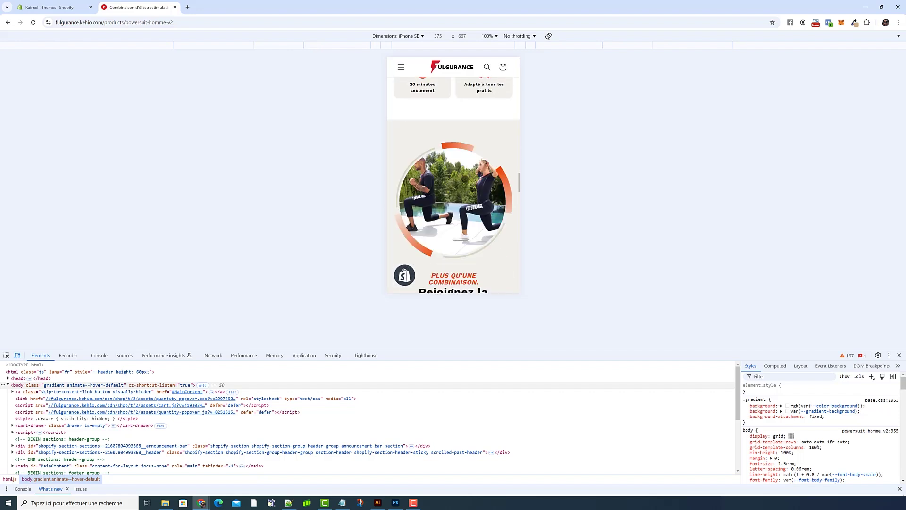
{"action": "scroll", "coordinate": [465, 179], "scroll_direction": "down", "scroll_amount": 10}
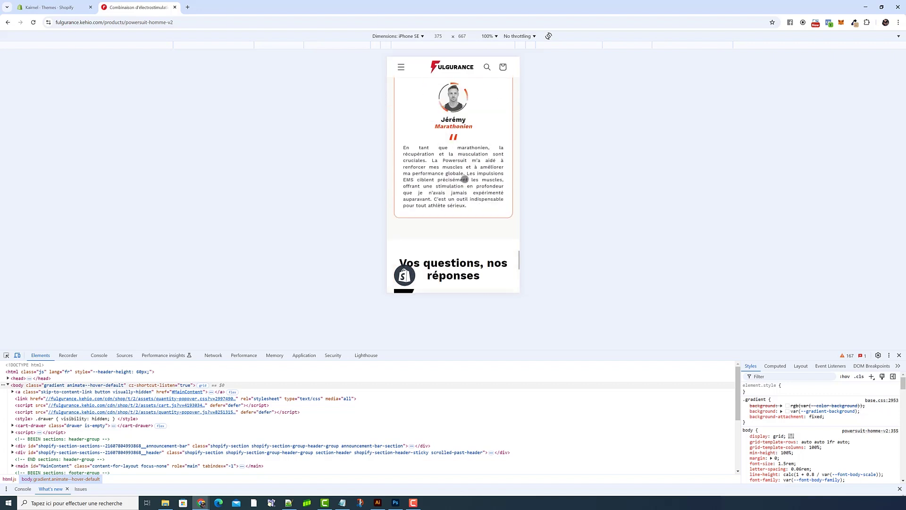
{"action": "left_click", "coordinate": [453, 154]}
- Change the previewed device to iPad Air and examine the page's tablet layout from the hero banner downward
{"action": "left_click", "coordinate": [420, 37]}
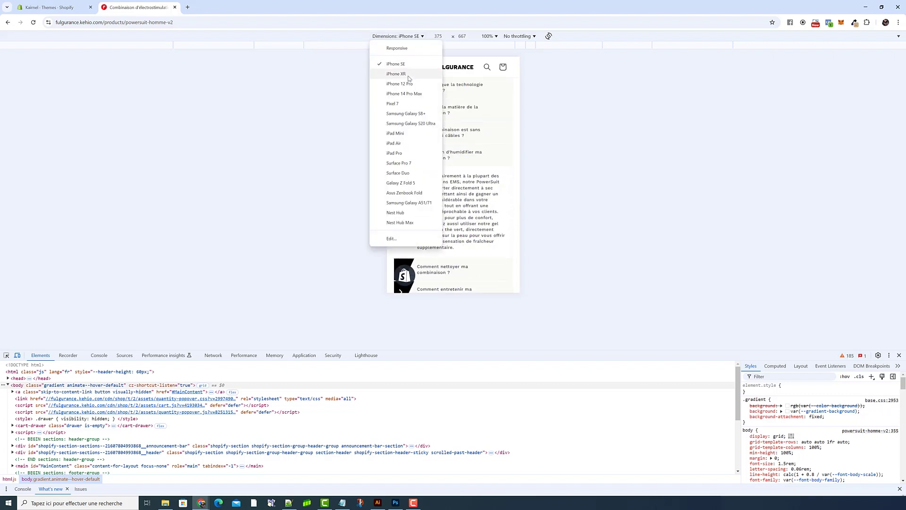
{"action": "left_click", "coordinate": [405, 140]}
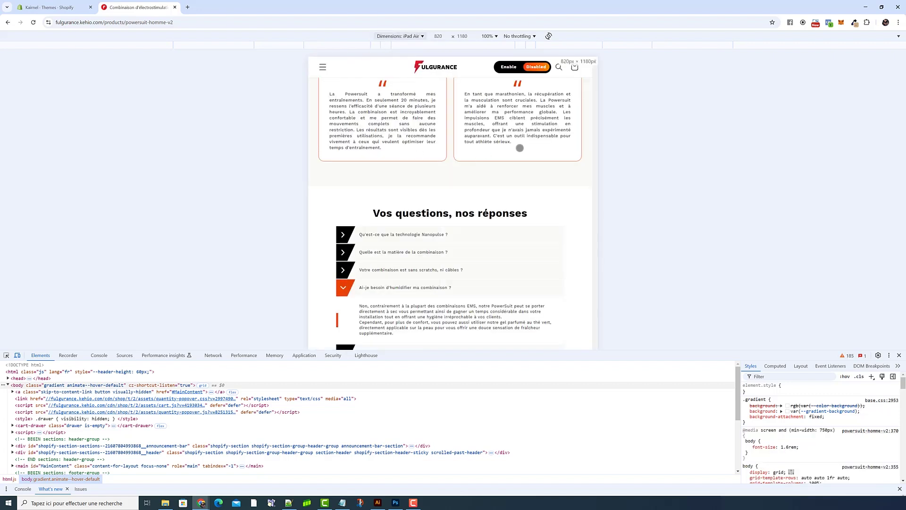
{"action": "scroll", "coordinate": [530, 178], "scroll_direction": "up", "scroll_amount": 15}
{"action": "scroll", "coordinate": [530, 179], "scroll_direction": "up", "scroll_amount": 5}
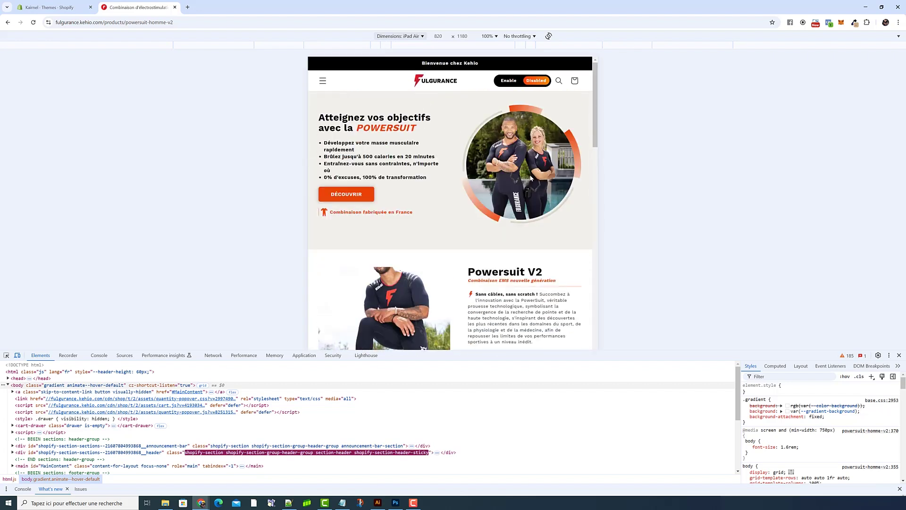
{"action": "scroll", "coordinate": [430, 71], "scroll_direction": "down", "scroll_amount": 10}
- Switch the device preview to Responsive, set its width to 1366, and examine the page's laptop layout
{"action": "left_click", "coordinate": [415, 36]}
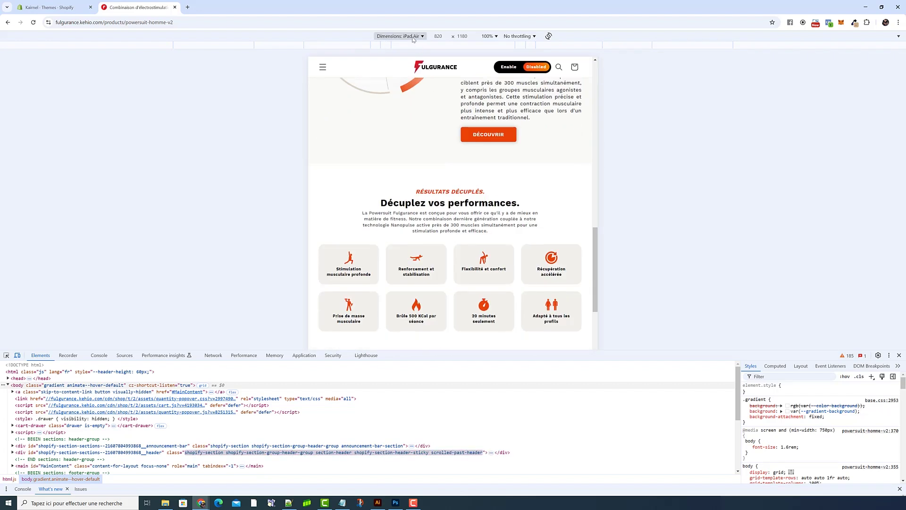
{"action": "left_click", "coordinate": [392, 49]}
{"action": "scroll", "coordinate": [470, 144], "scroll_direction": "down", "scroll_amount": 2}
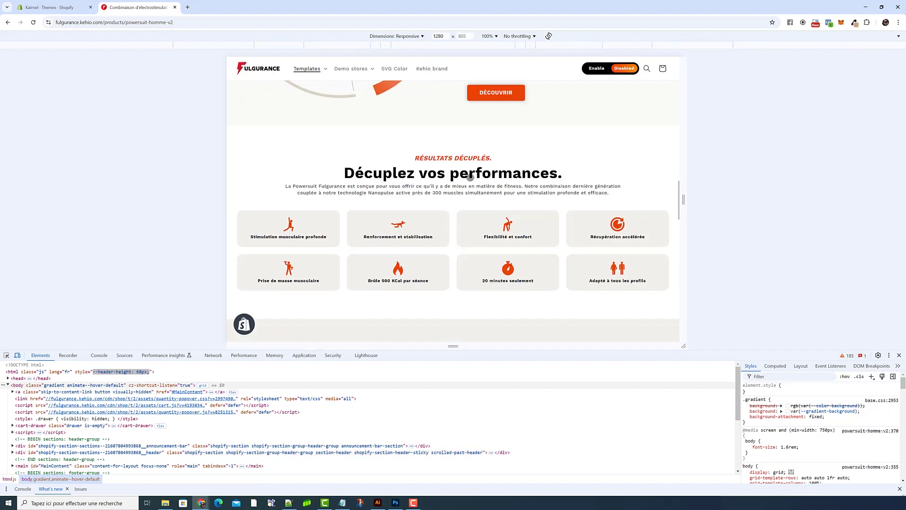
{"action": "scroll", "coordinate": [470, 177], "scroll_direction": "up", "scroll_amount": 10}
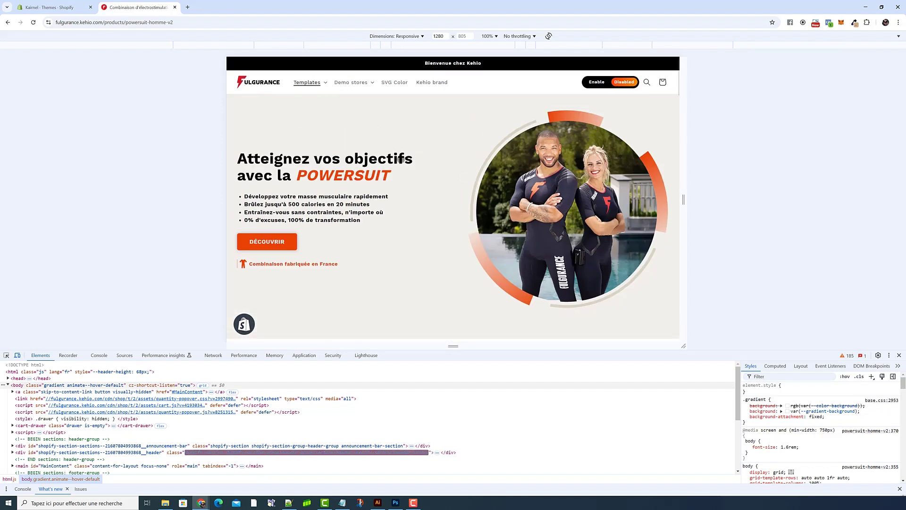
{"action": "double_click", "coordinate": [438, 36]}
{"action": "type", "text": "1366"}
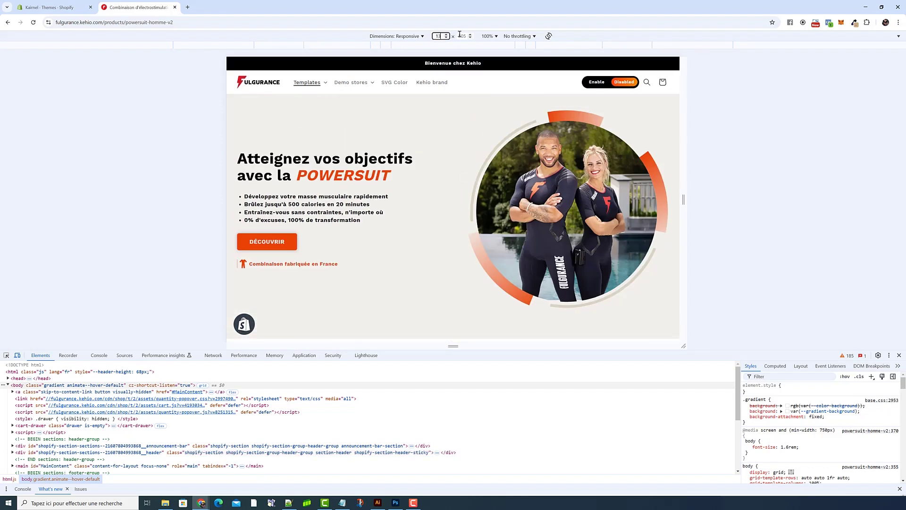
{"action": "key", "text": "Return"}
{"action": "scroll", "coordinate": [506, 118], "scroll_direction": "down", "scroll_amount": 8}
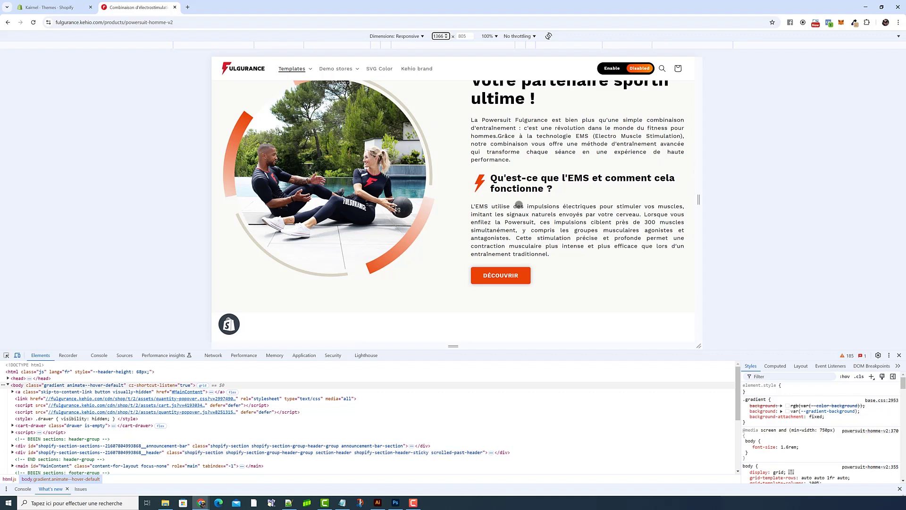
- Close the developer tools and review the Powersuit page's sections at full desktop width
{"action": "left_click", "coordinate": [899, 355]}
{"action": "scroll", "coordinate": [710, 304], "scroll_direction": "up", "scroll_amount": 10}
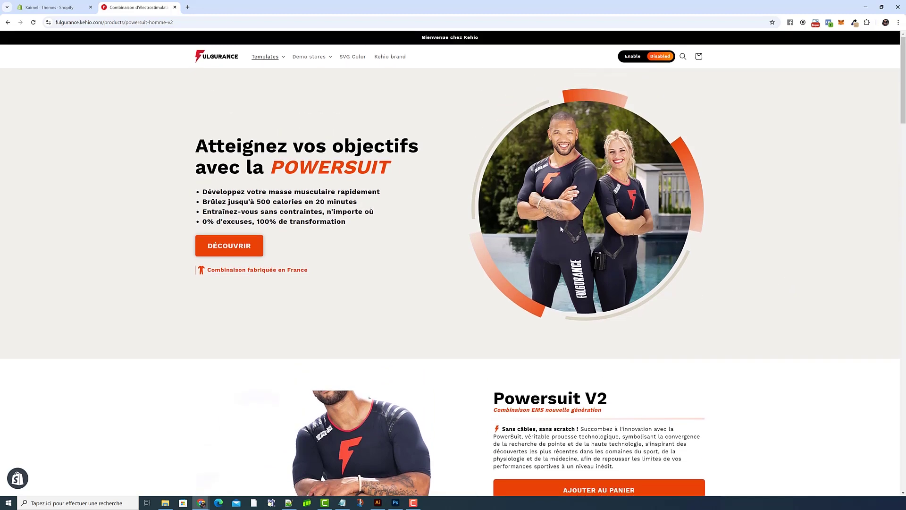
{"action": "scroll", "coordinate": [350, 270], "scroll_direction": "down", "scroll_amount": 5}
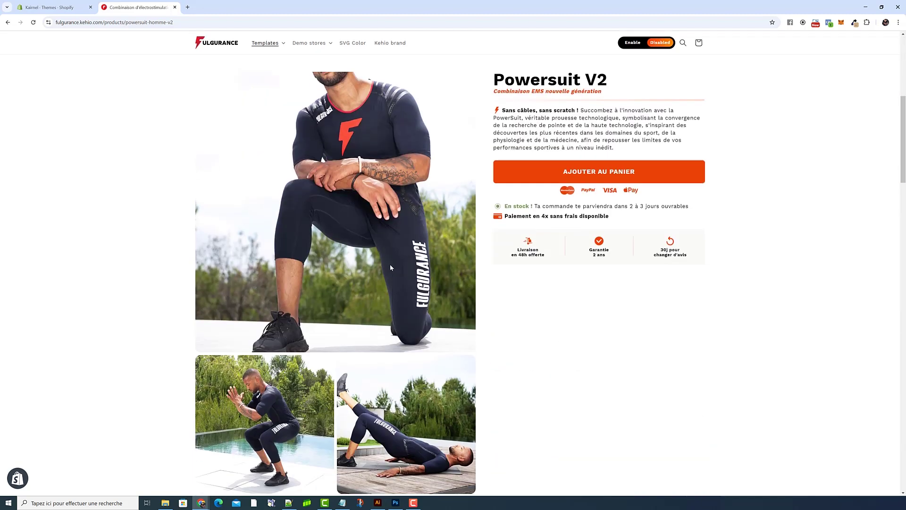
{"action": "scroll", "coordinate": [390, 267], "scroll_direction": "down", "scroll_amount": 15}
{"action": "scroll", "coordinate": [389, 265], "scroll_direction": "up", "scroll_amount": 12}
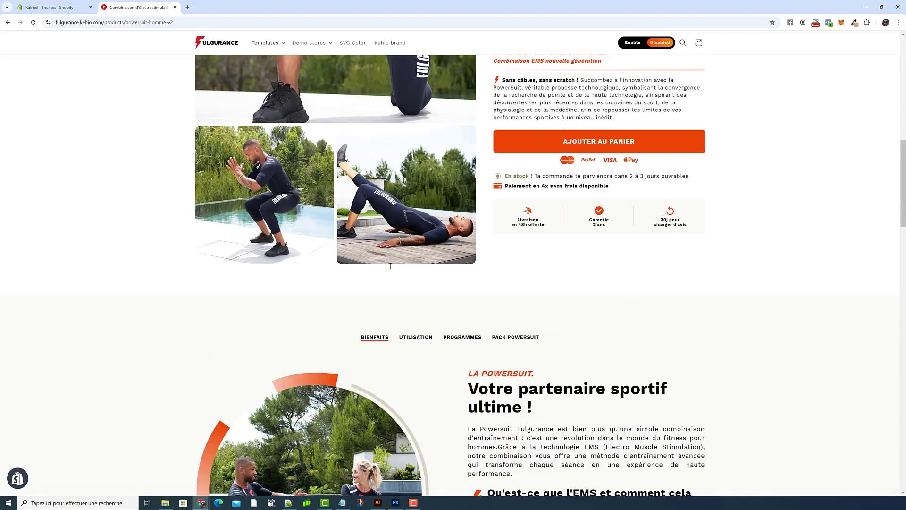
{"action": "scroll", "coordinate": [390, 265], "scroll_direction": "up", "scroll_amount": 10}
- Return to the Shopify themes page and open the current Dawn theme's editor in a separate browser tab
{"action": "left_click", "coordinate": [38, 8]}
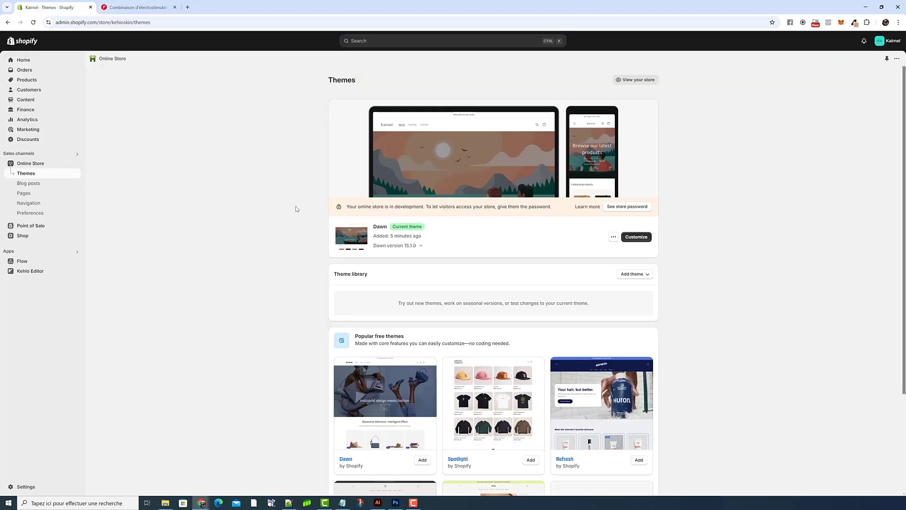
{"action": "middle_click", "coordinate": [635, 237]}
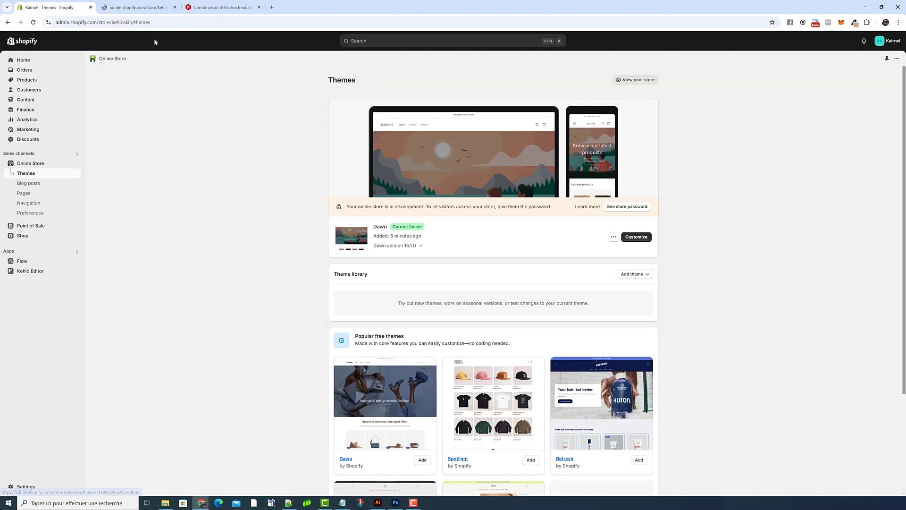
{"action": "left_click", "coordinate": [122, 7]}
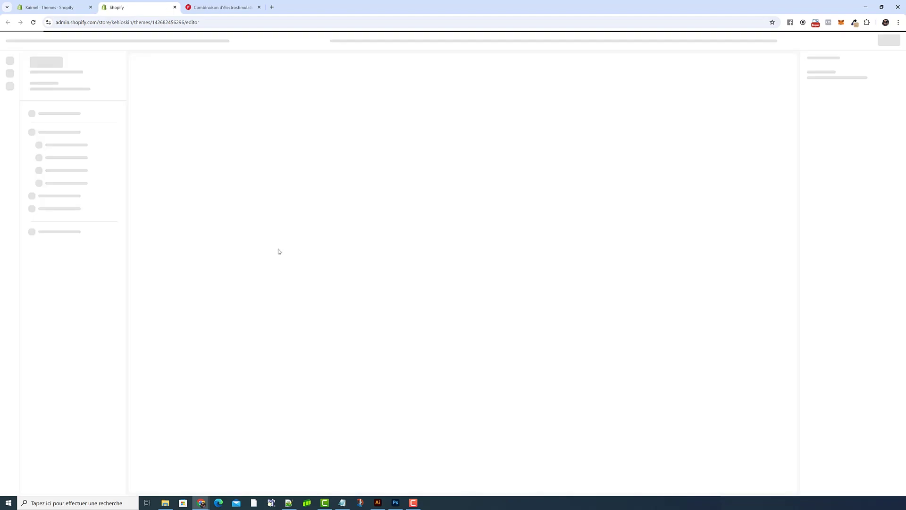
- Return to the Shopify admin and open the store's product list
{"action": "left_click", "coordinate": [43, 7]}
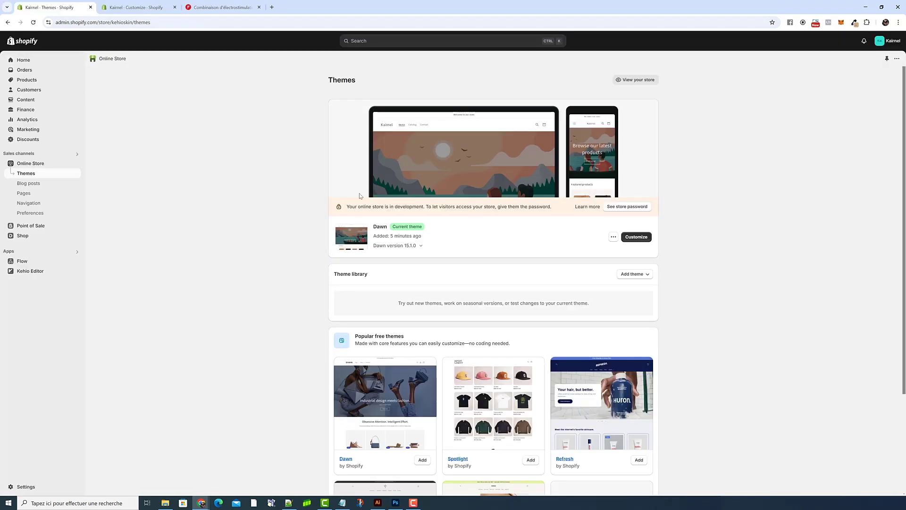
{"action": "left_click", "coordinate": [24, 79]}
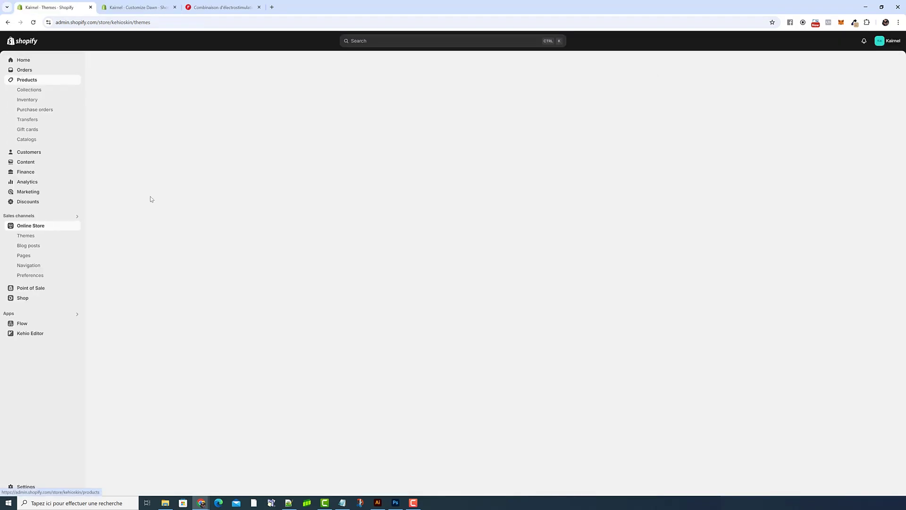
- From the Fulgurance site's demo stores, open the Kairnel store in a new browser tab and look over its handbags
{"action": "left_click", "coordinate": [222, 7]}
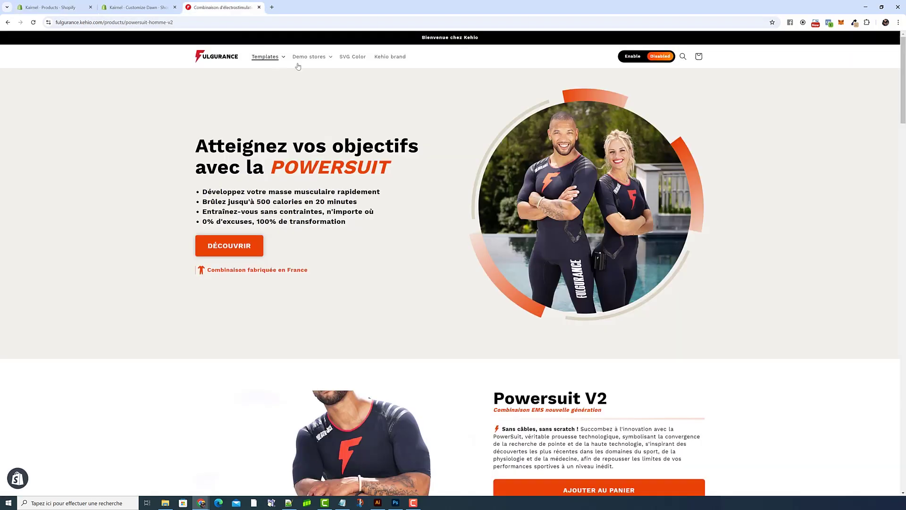
{"action": "left_click", "coordinate": [309, 56]}
{"action": "middle_click", "coordinate": [304, 85]}
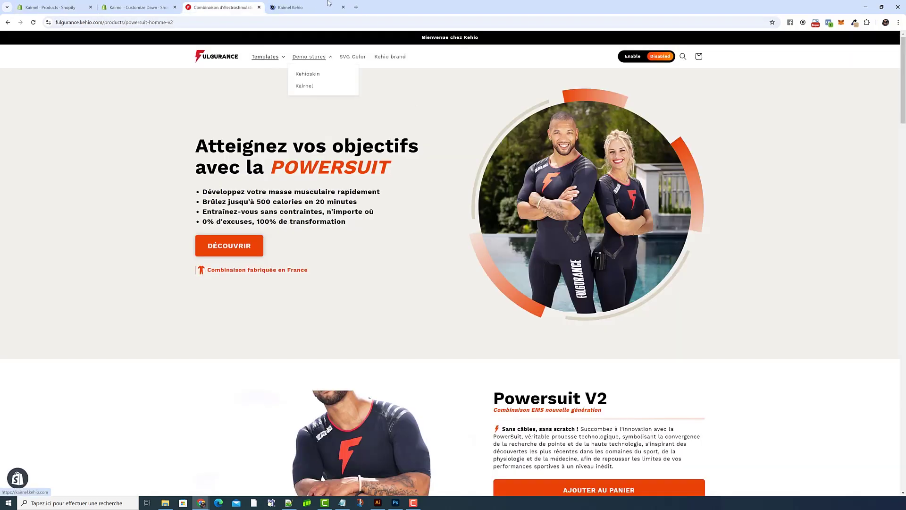
{"action": "left_click", "coordinate": [328, 3]}
{"action": "scroll", "coordinate": [572, 222], "scroll_direction": "down", "scroll_amount": 3}
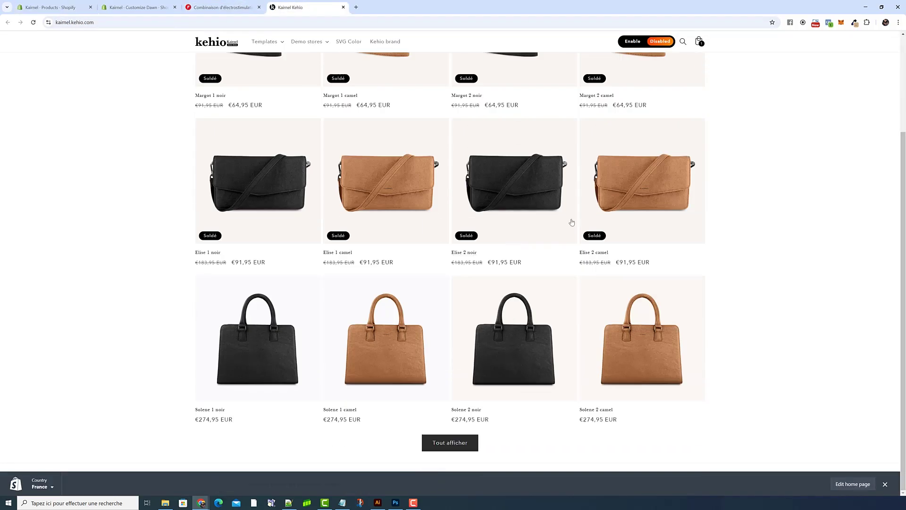
- Open the Elise 2 noir handbag's page and examine its sections from the hero banner downward
{"action": "left_click", "coordinate": [525, 188]}
{"action": "scroll", "coordinate": [330, 206], "scroll_direction": "down", "scroll_amount": 5}
{"action": "scroll", "coordinate": [350, 253], "scroll_direction": "up", "scroll_amount": 5}
{"action": "scroll", "coordinate": [349, 259], "scroll_direction": "down", "scroll_amount": 7}
{"action": "scroll", "coordinate": [350, 259], "scroll_direction": "up", "scroll_amount": 7}
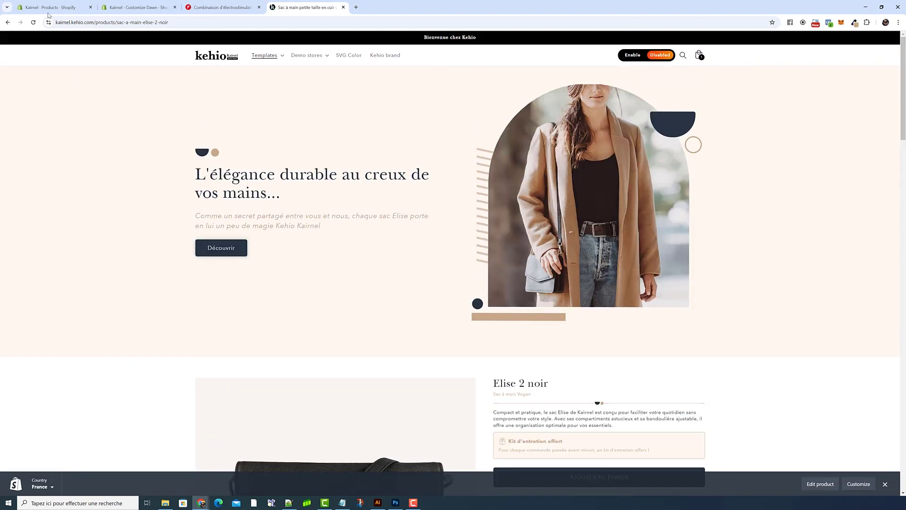
- Check the store's product list, then preview the Elise camel product from the home page in the Dawn theme editor
{"action": "left_click", "coordinate": [47, 7]}
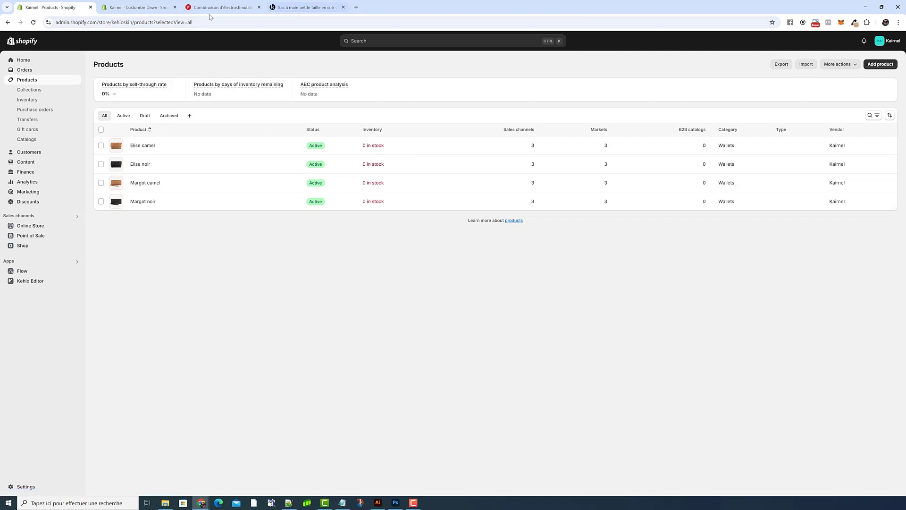
{"action": "left_click", "coordinate": [137, 7]}
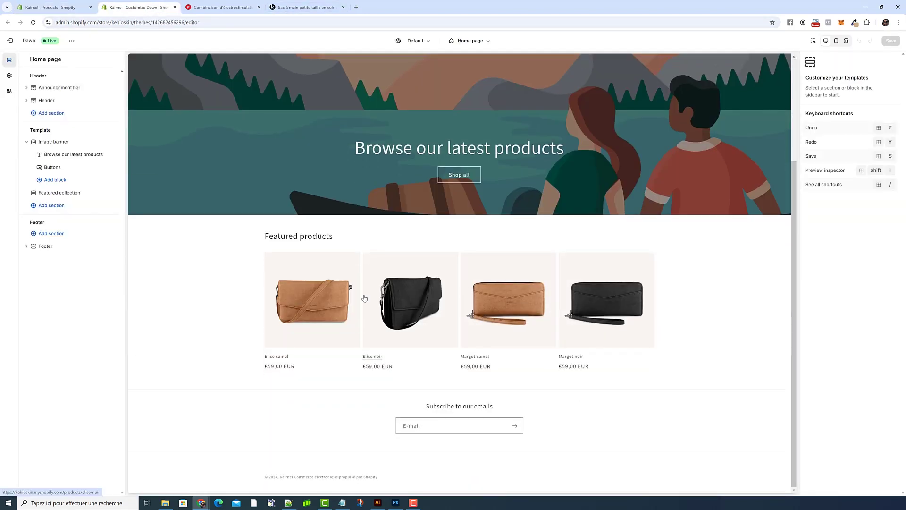
{"action": "scroll", "coordinate": [484, 310], "scroll_direction": "up", "scroll_amount": 3}
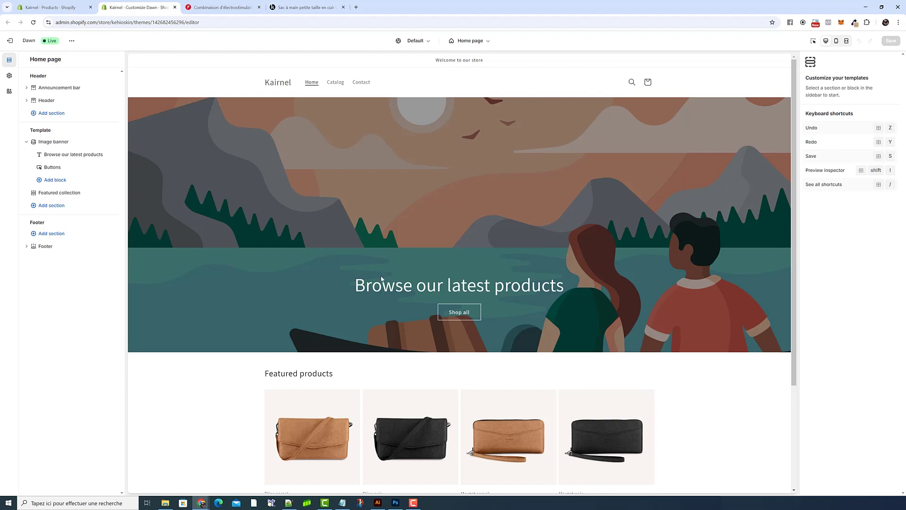
{"action": "left_click", "coordinate": [320, 427]}
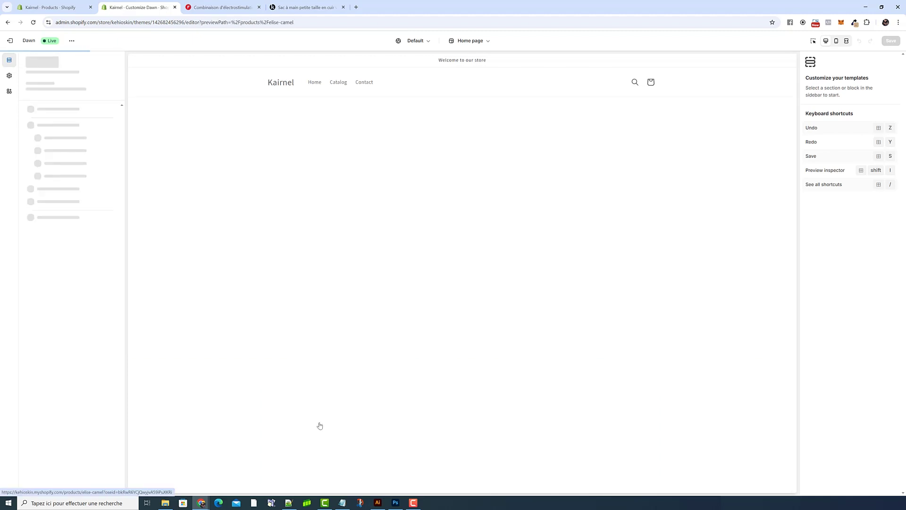
- Create a product template named kairnel1 based on Default product
{"action": "left_click", "coordinate": [480, 43]}
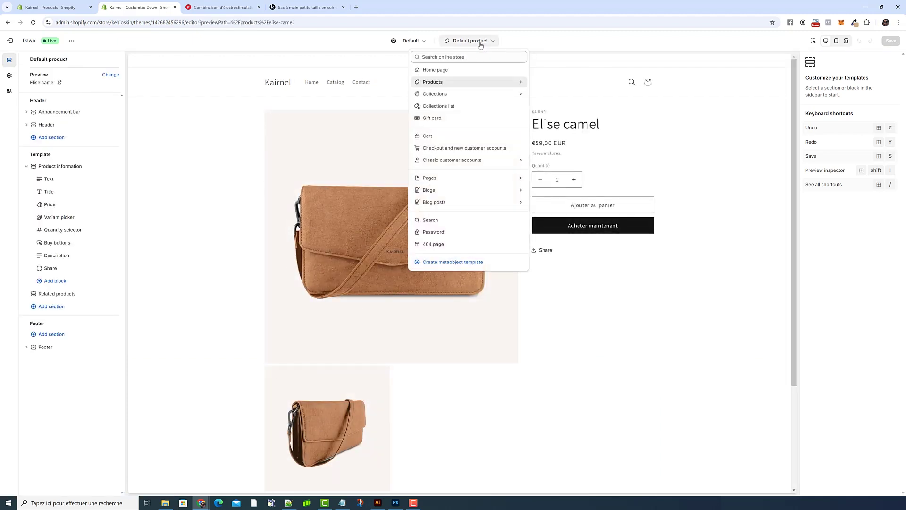
{"action": "left_click", "coordinate": [480, 84]}
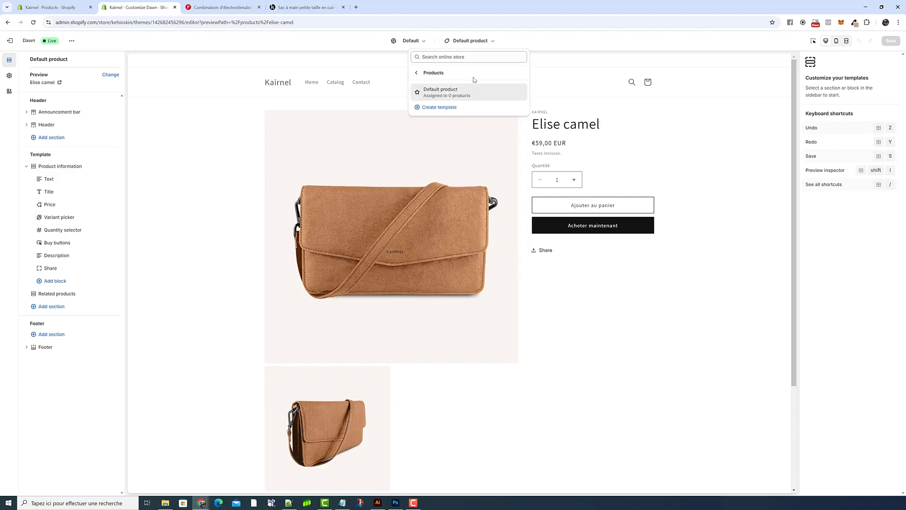
{"action": "left_click", "coordinate": [455, 108]}
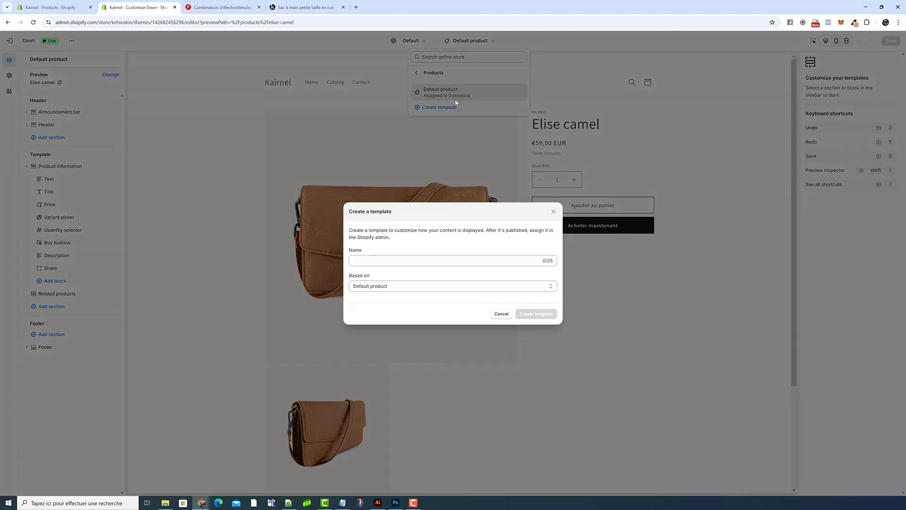
{"action": "left_click", "coordinate": [383, 286]}
{"action": "left_click", "coordinate": [386, 261]}
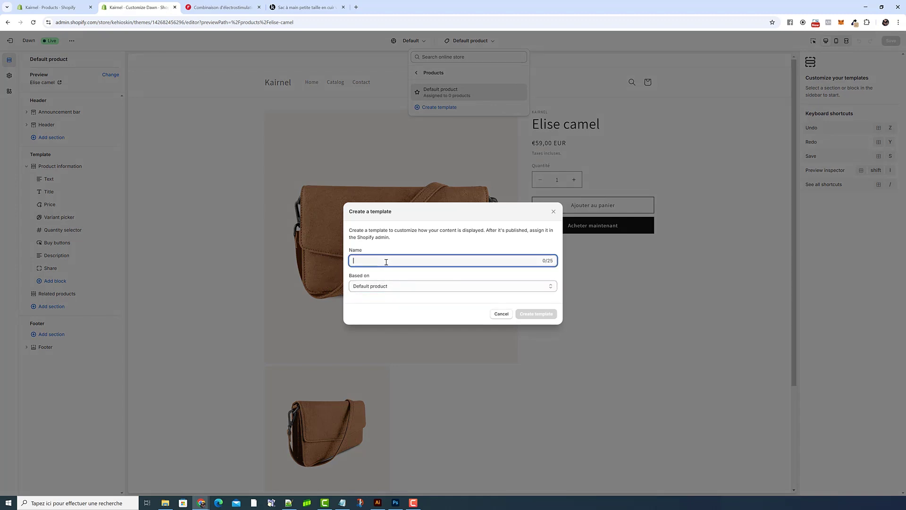
{"action": "type", "text": "kairnel1"}
{"action": "left_click", "coordinate": [401, 286]}
{"action": "left_click", "coordinate": [401, 296]}
{"action": "left_click", "coordinate": [536, 314]}
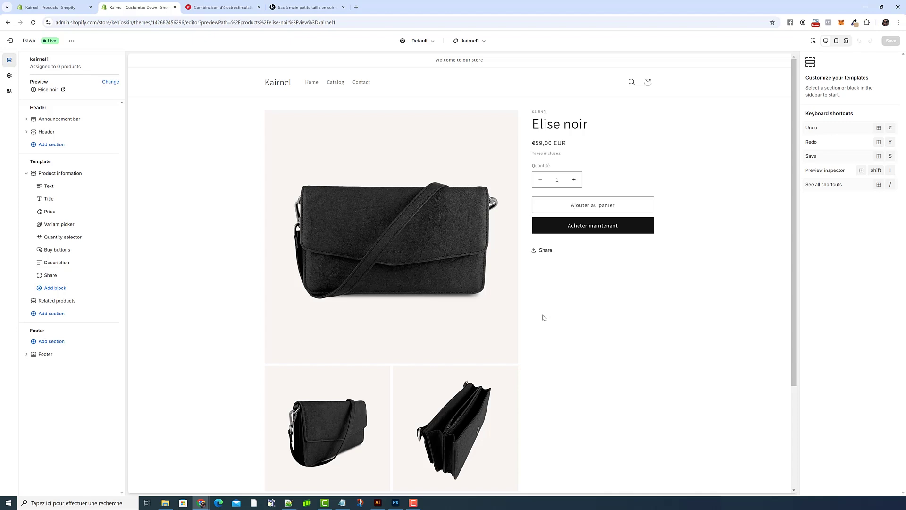
- From the product list, open Elise camel, Elise noir, Margot camel and Margot noir in separate browser tabs
{"action": "left_click", "coordinate": [57, 9]}
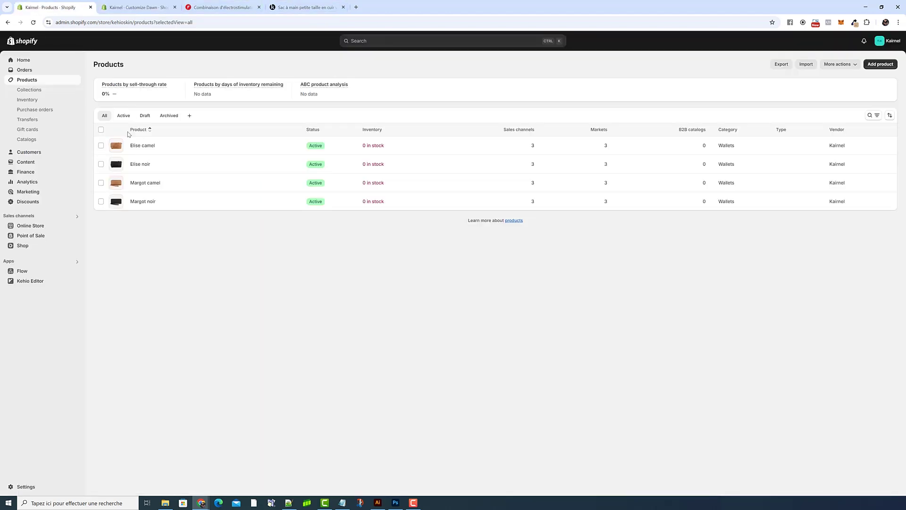
{"action": "middle_click", "coordinate": [139, 146]}
{"action": "middle_click", "coordinate": [142, 164]}
{"action": "middle_click", "coordinate": [149, 183]}
{"action": "middle_click", "coordinate": [149, 202]}
- Assign the kairnel1 theme template to the Elise camel product and save it
{"action": "left_click", "coordinate": [142, 8]}
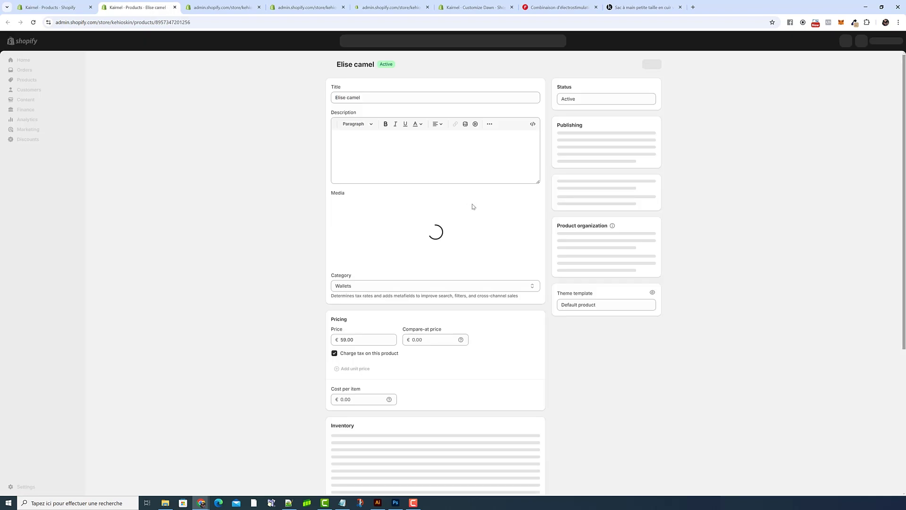
{"action": "scroll", "coordinate": [604, 330], "scroll_direction": "down", "scroll_amount": 3}
{"action": "left_click", "coordinate": [599, 268]}
{"action": "left_click", "coordinate": [600, 284]}
{"action": "key", "text": "ctrl+s"}
- Assign the kairnel1 theme template to the Elise noir product and save it
{"action": "key", "text": "ctrl+Tab"}
{"action": "left_click", "coordinate": [585, 414]}
{"action": "left_click", "coordinate": [585, 424]}
{"action": "left_click", "coordinate": [557, 42]}
- Assign the kairnel1 theme template to the Margot camel product and save it
{"action": "key", "text": "ctrl+Tab"}
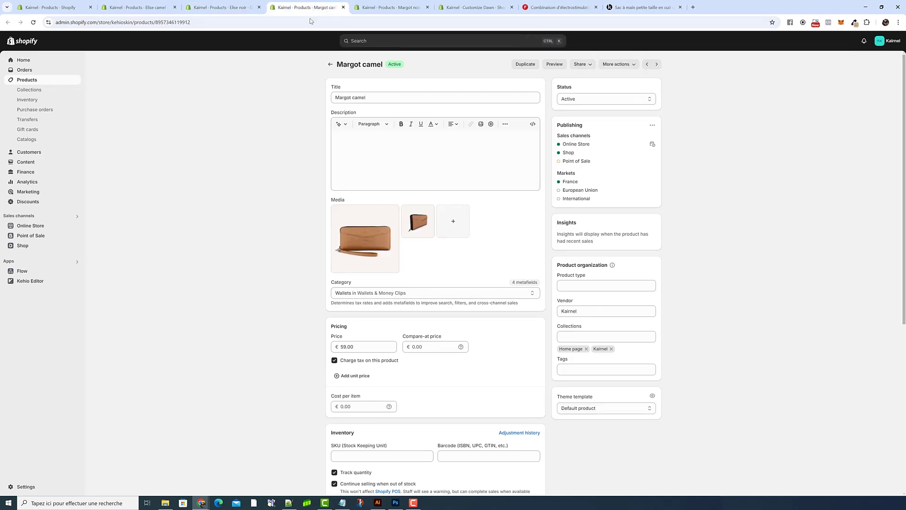
{"action": "left_click", "coordinate": [576, 409]}
{"action": "left_click", "coordinate": [585, 424]}
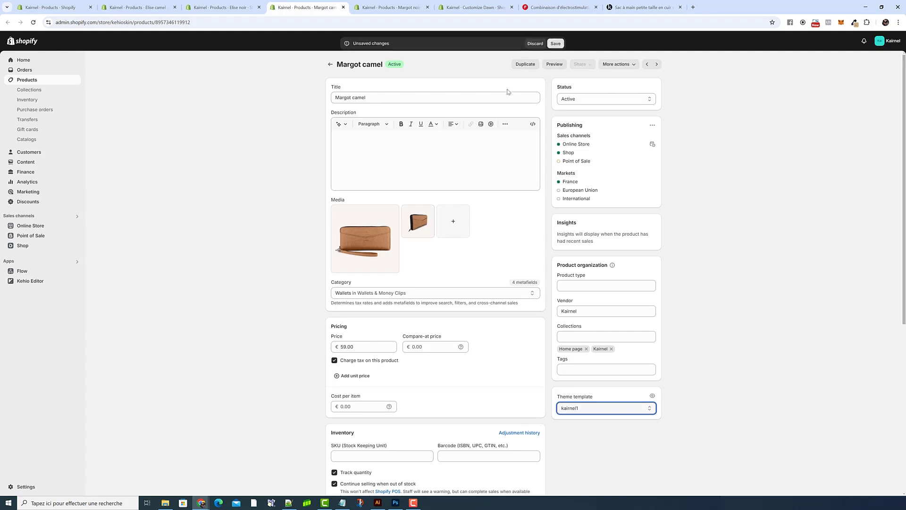
- Assign the kairnel1 theme template to the Margot noir product and save it
{"action": "left_click", "coordinate": [417, 10]}
{"action": "left_click", "coordinate": [599, 409]}
{"action": "left_click", "coordinate": [600, 424]}
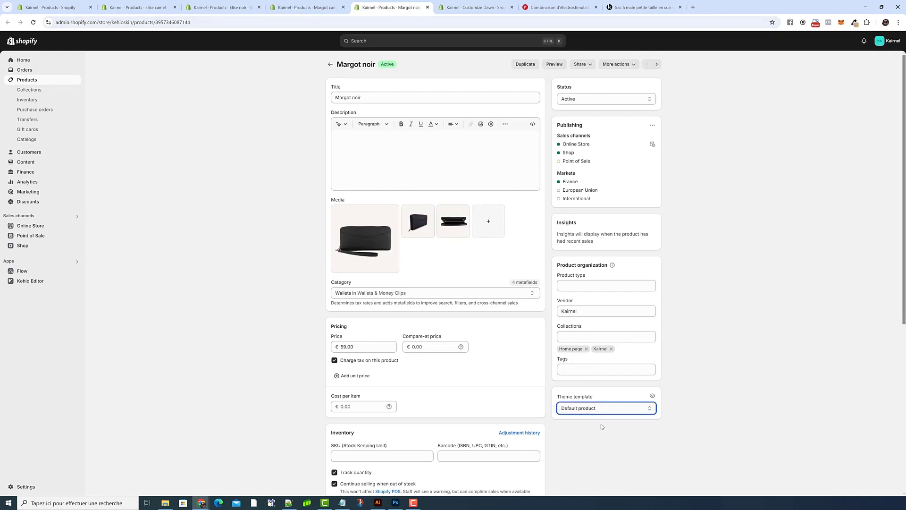
{"action": "left_click", "coordinate": [549, 41]}
- Close the browser tabs of the four edited products
{"action": "left_click", "coordinate": [174, 7]}
{"action": "left_click", "coordinate": [175, 8]}
{"action": "left_click", "coordinate": [175, 8]}
{"action": "left_click", "coordinate": [175, 7]}
- In the theme editor, go to the store's home page and preview Elise camel to check its assigned template
{"action": "left_click", "coordinate": [149, 10]}
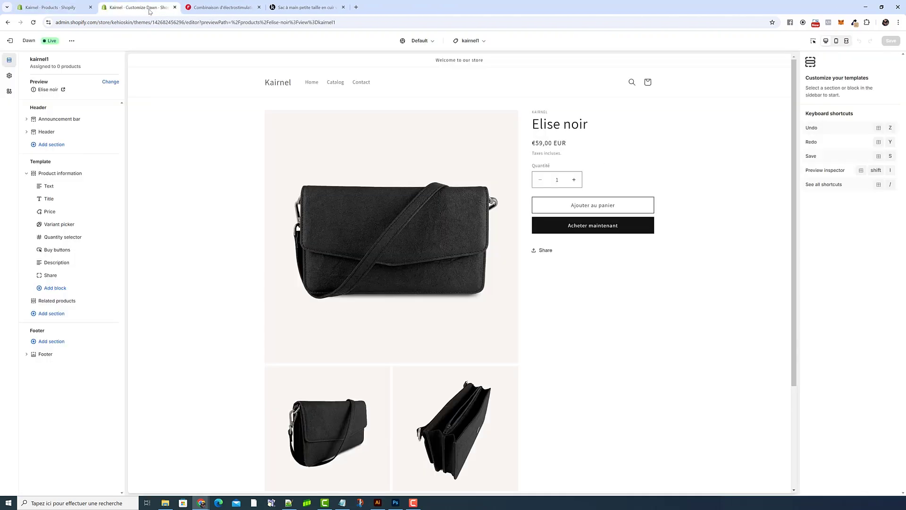
{"action": "left_click", "coordinate": [279, 84]}
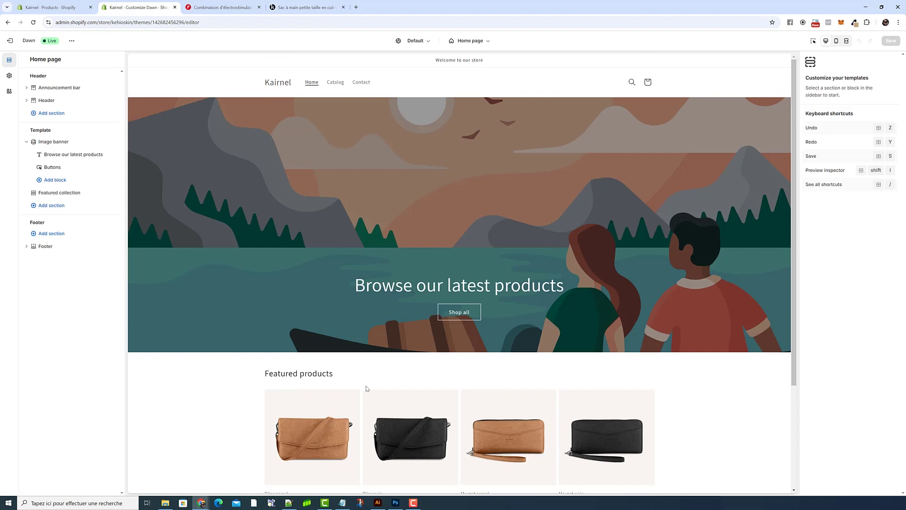
{"action": "left_click", "coordinate": [330, 410]}
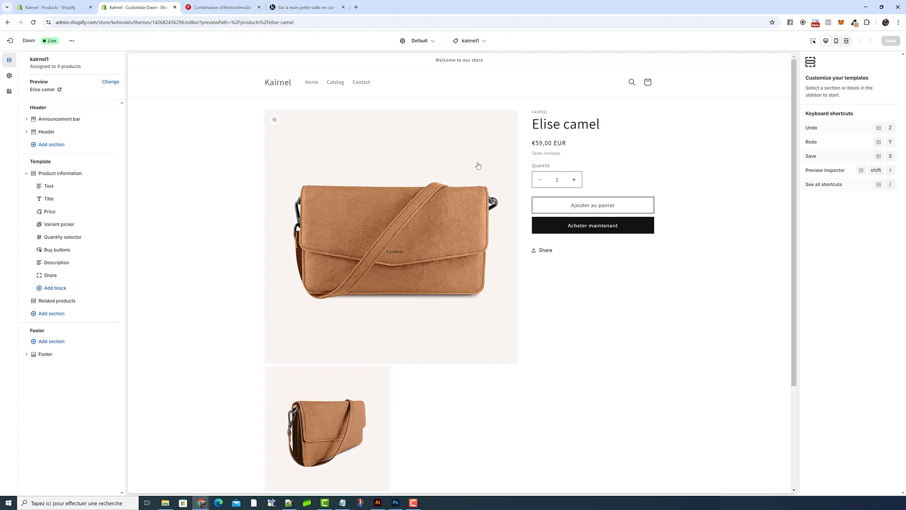
- Set the theme layout's page width to 1500 px and save the theme
{"action": "left_click", "coordinate": [9, 75]}
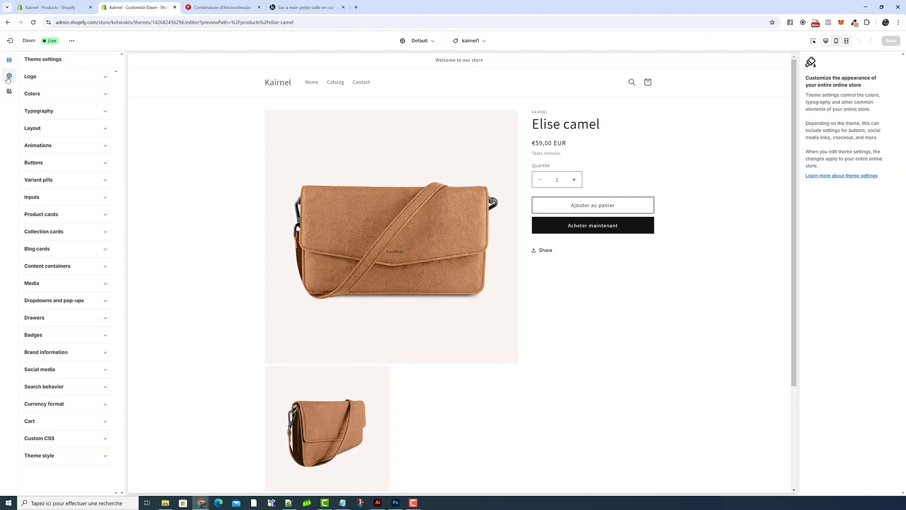
{"action": "left_click", "coordinate": [61, 128]}
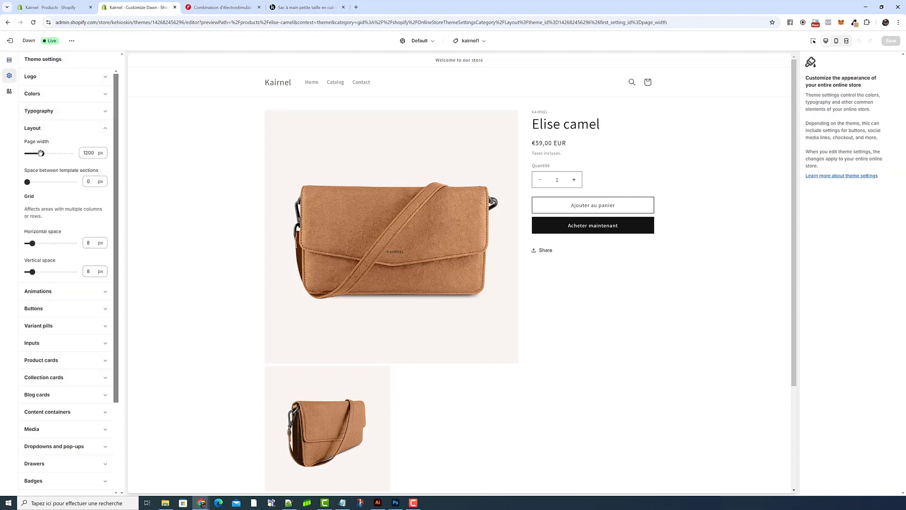
{"action": "left_click_drag", "start_coordinate": [42, 153], "coordinate": [62, 153]}
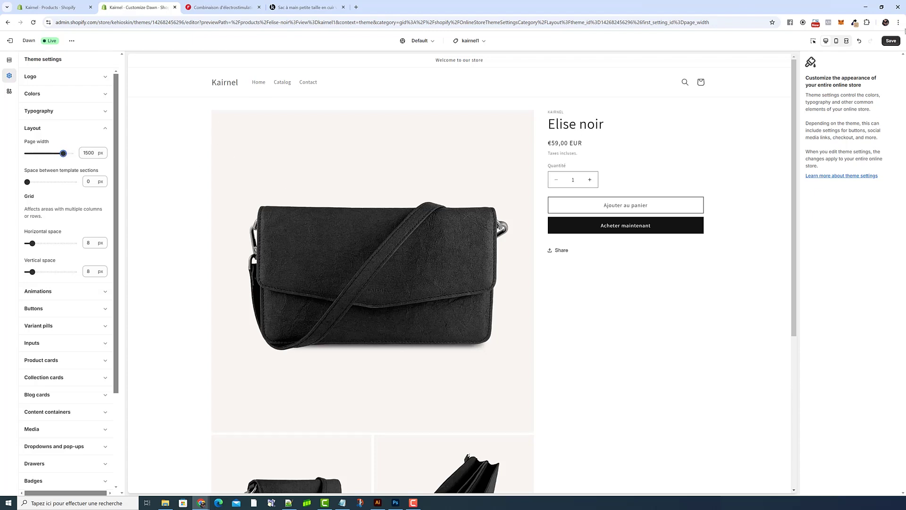
{"action": "left_click", "coordinate": [891, 41]}
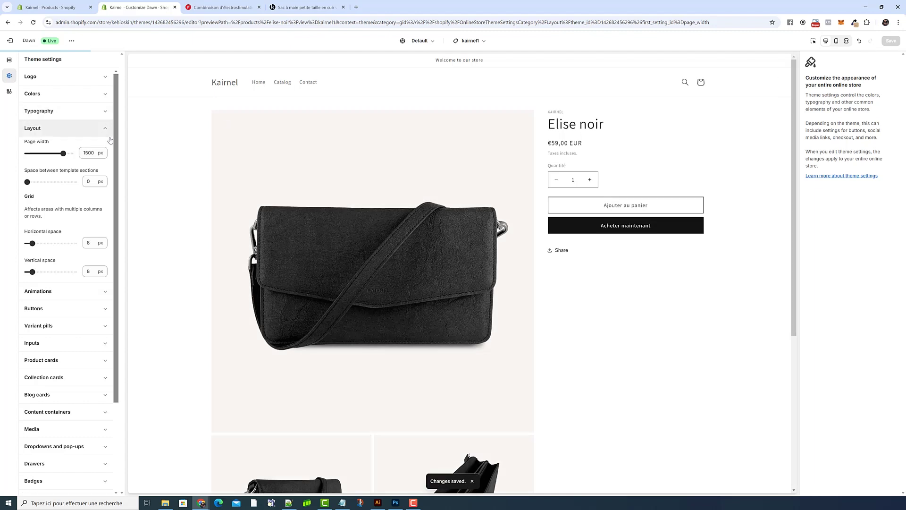
- Set the Product information section's desktop media width to Medium, review its remaining settings, and save the template
{"action": "left_click", "coordinate": [8, 62]}
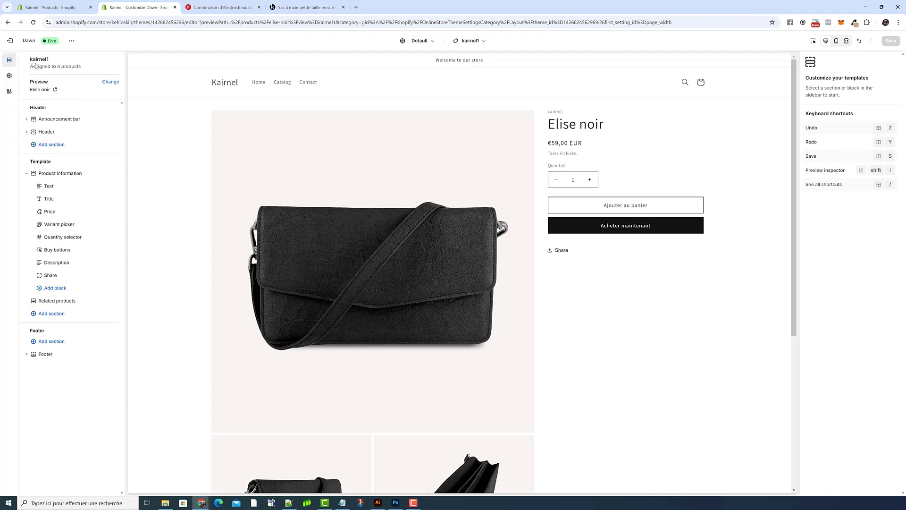
{"action": "left_click", "coordinate": [68, 176]}
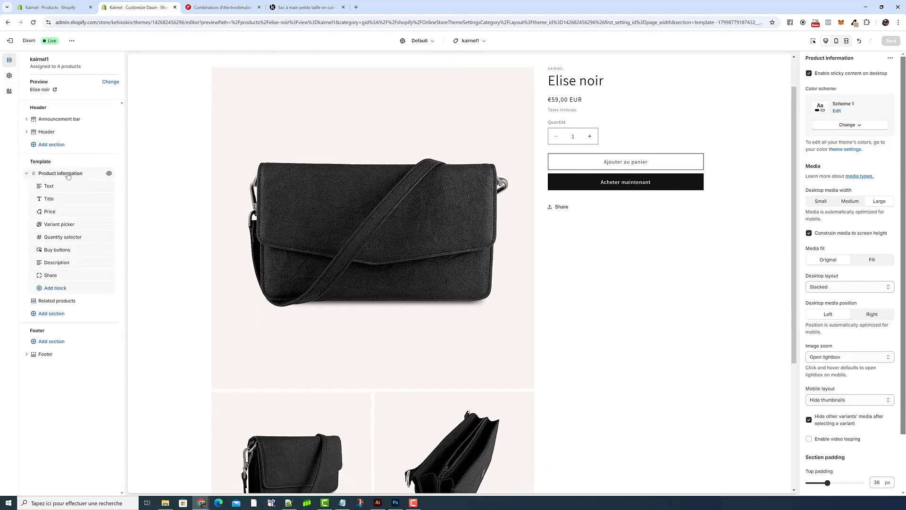
{"action": "left_click", "coordinate": [847, 201]}
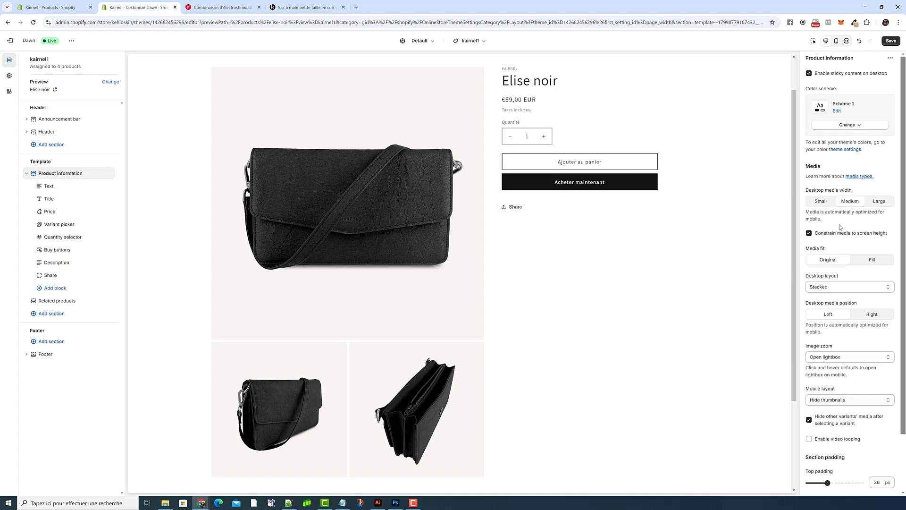
{"action": "scroll", "coordinate": [846, 218], "scroll_direction": "down", "scroll_amount": 1}
{"action": "scroll", "coordinate": [846, 218], "scroll_direction": "down", "scroll_amount": 3}
{"action": "left_click", "coordinate": [827, 445]}
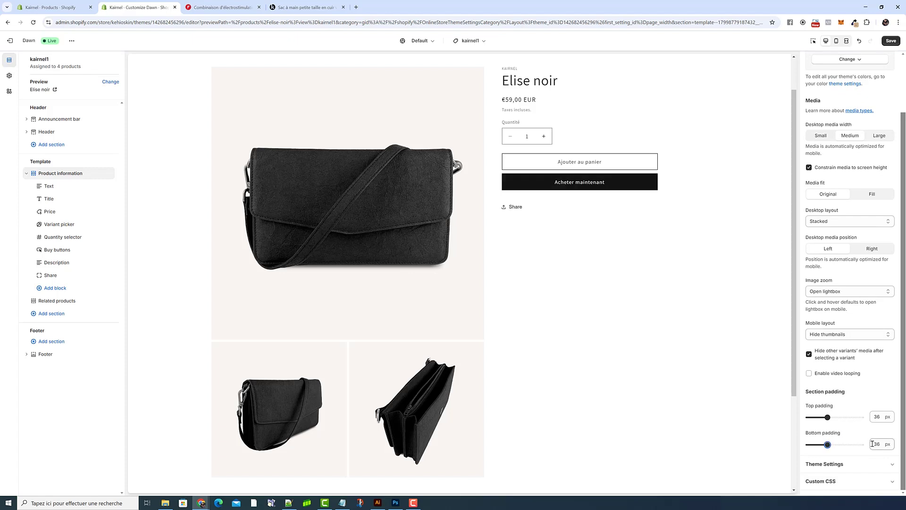
{"action": "scroll", "coordinate": [503, 236], "scroll_direction": "down", "scroll_amount": 2}
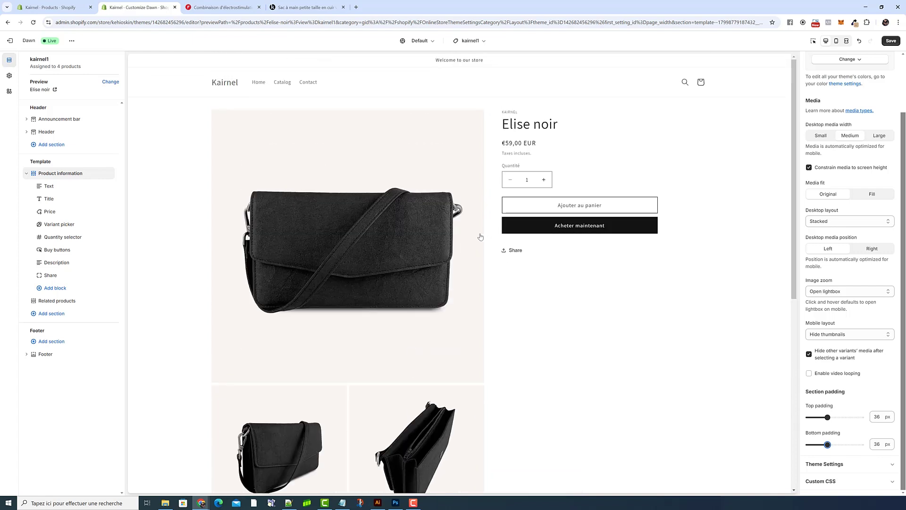
{"action": "scroll", "coordinate": [857, 217], "scroll_direction": "up", "scroll_amount": 2}
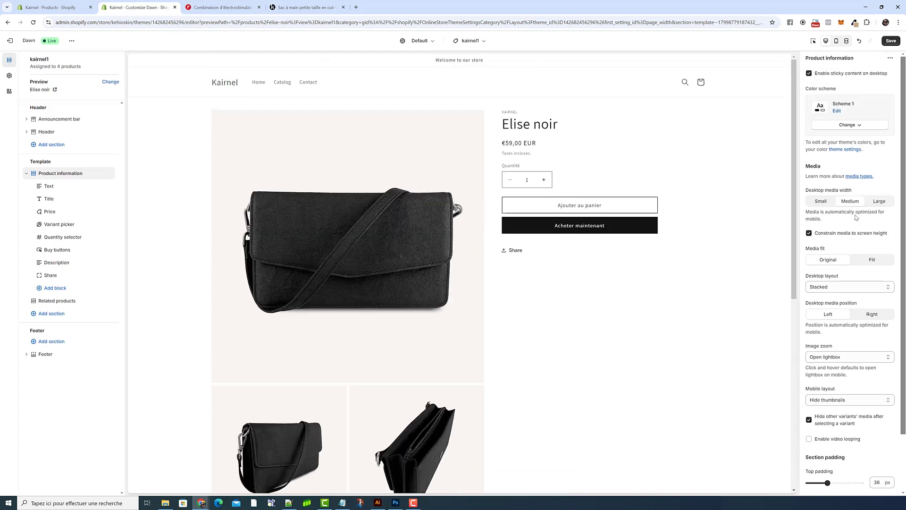
{"action": "left_click", "coordinate": [890, 41]}
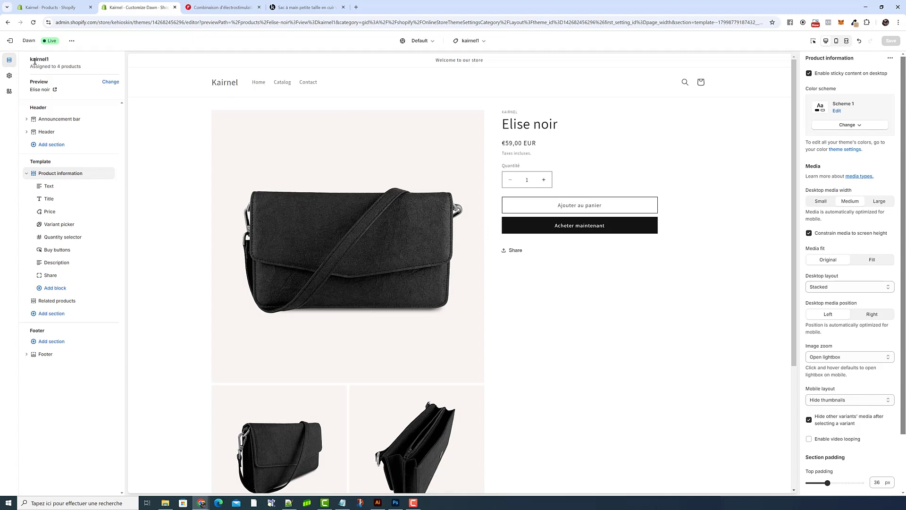
- View the live online store from the admin and open the Elise camel product page to review its layout
{"action": "left_click", "coordinate": [46, 9]}
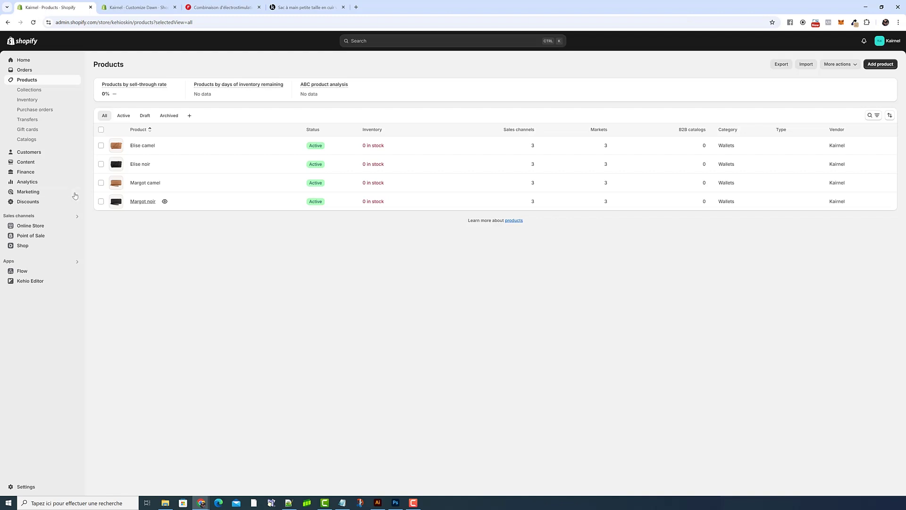
{"action": "left_click", "coordinate": [77, 225]}
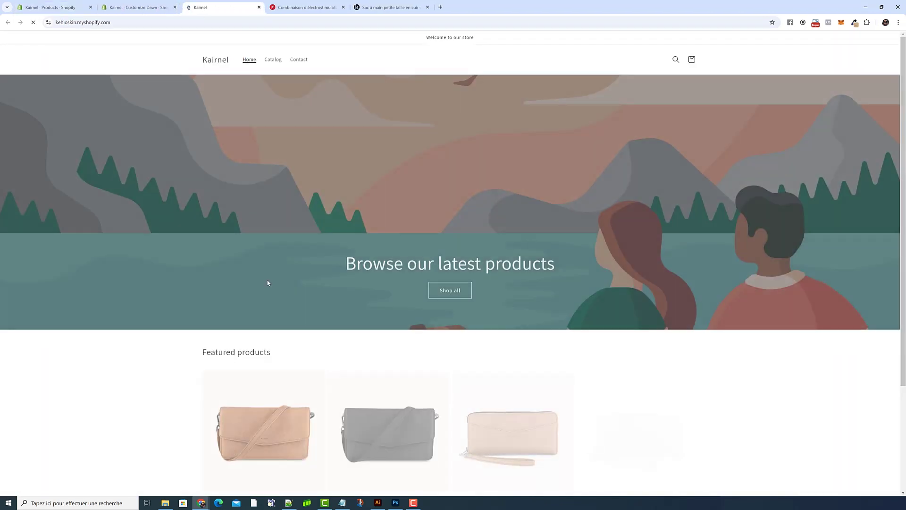
{"action": "scroll", "coordinate": [207, 286], "scroll_direction": "down", "scroll_amount": 3}
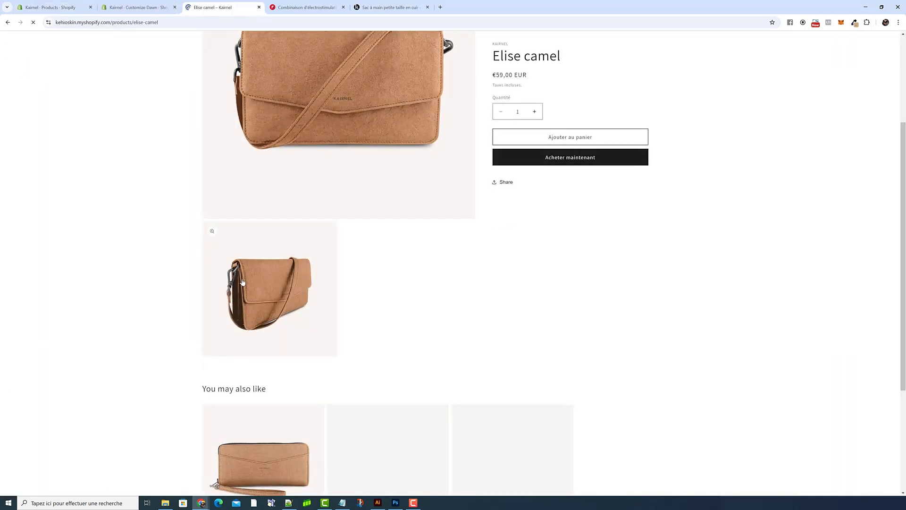
{"action": "scroll", "coordinate": [207, 285], "scroll_direction": "up", "scroll_amount": 3}
{"action": "scroll", "coordinate": [207, 285], "scroll_direction": "down", "scroll_amount": 7}
- Inspect the You may also like section and try a padding of 0 3rem on the .page-width rule in the browser styles
{"action": "right_click", "coordinate": [201, 258]}
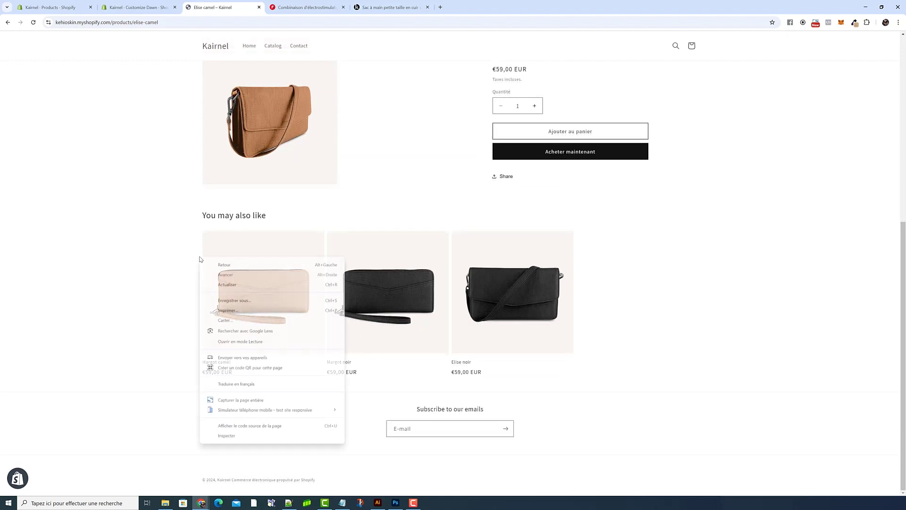
{"action": "left_click", "coordinate": [251, 434]}
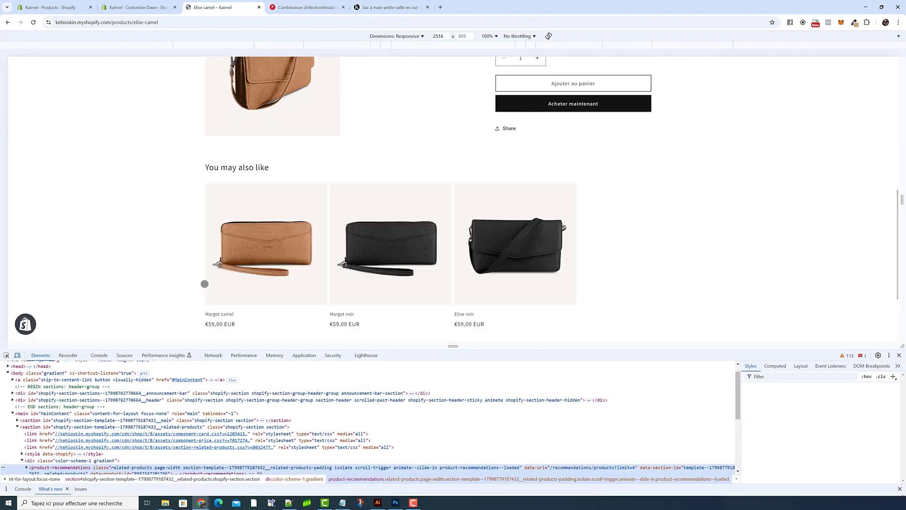
{"action": "scroll", "coordinate": [810, 438], "scroll_direction": "down", "scroll_amount": 5}
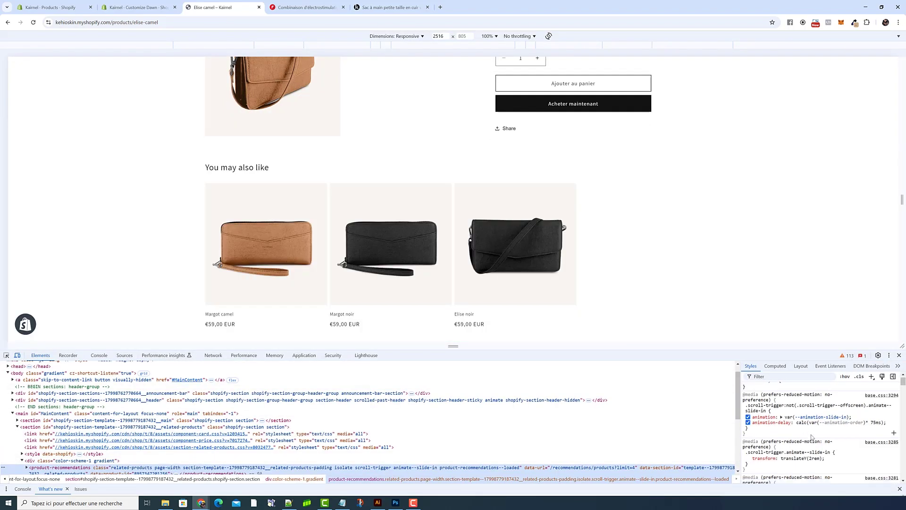
{"action": "scroll", "coordinate": [810, 438], "scroll_direction": "down", "scroll_amount": 2}
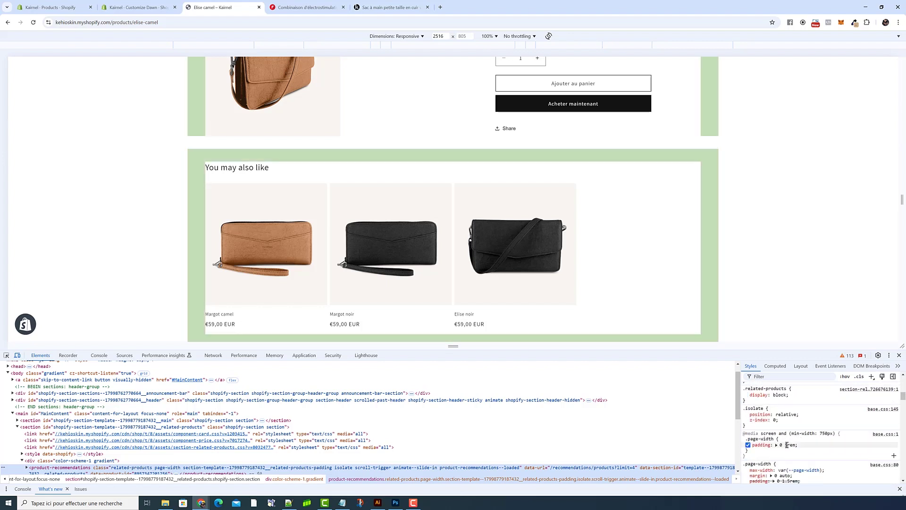
{"action": "left_click", "coordinate": [786, 445]}
{"action": "type", "text": "5"}
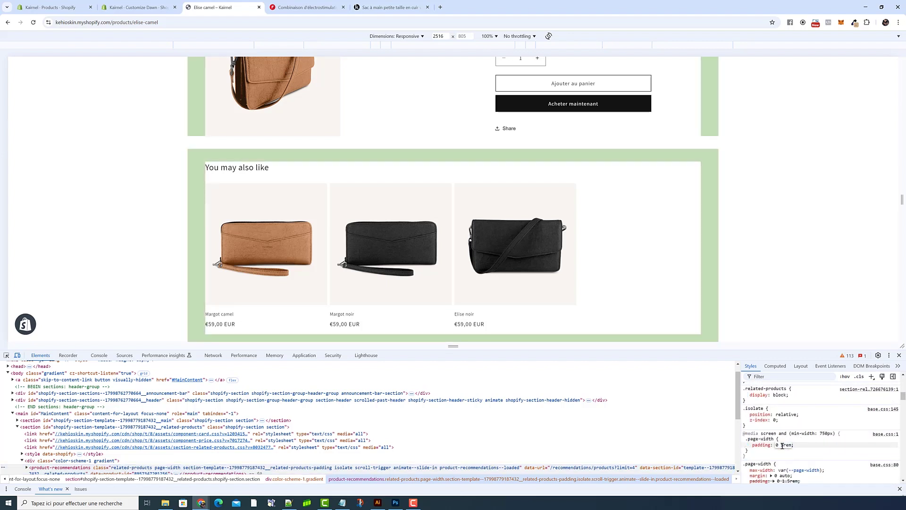
{"action": "key", "text": "BackSpace"}
{"action": "type", "text": "3"}
{"action": "key", "text": "Return"}
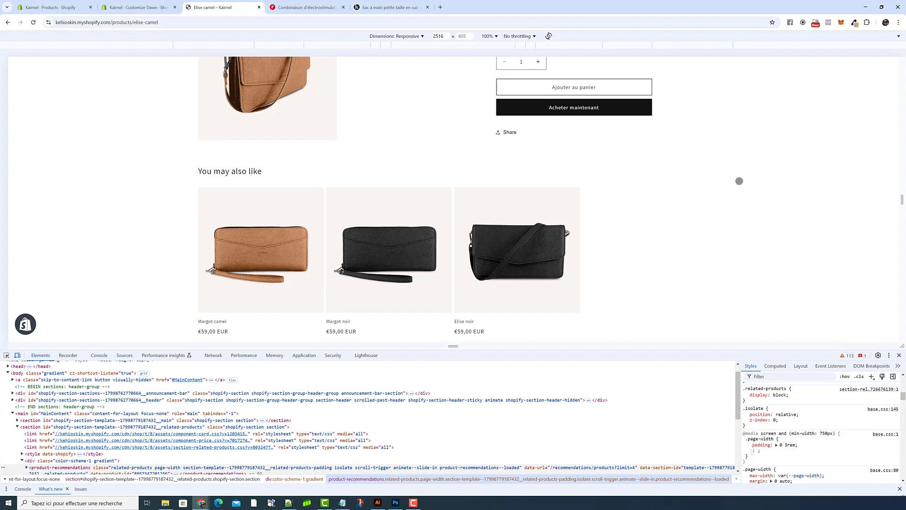
- Check the Elise camel page's alignment with the test padding and close the developer tools
{"action": "scroll", "coordinate": [242, 183], "scroll_direction": "up", "scroll_amount": 5}
{"action": "scroll", "coordinate": [242, 183], "scroll_direction": "up", "scroll_amount": 1}
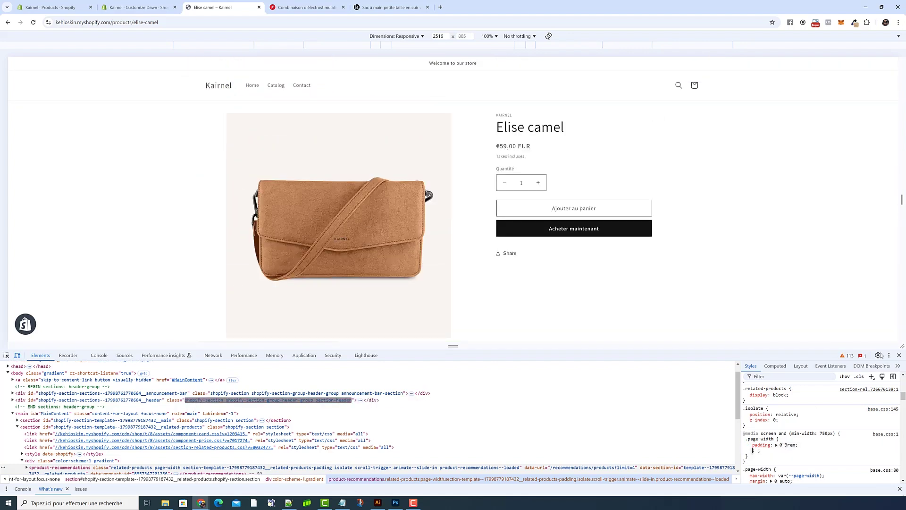
{"action": "left_click", "coordinate": [899, 356]}
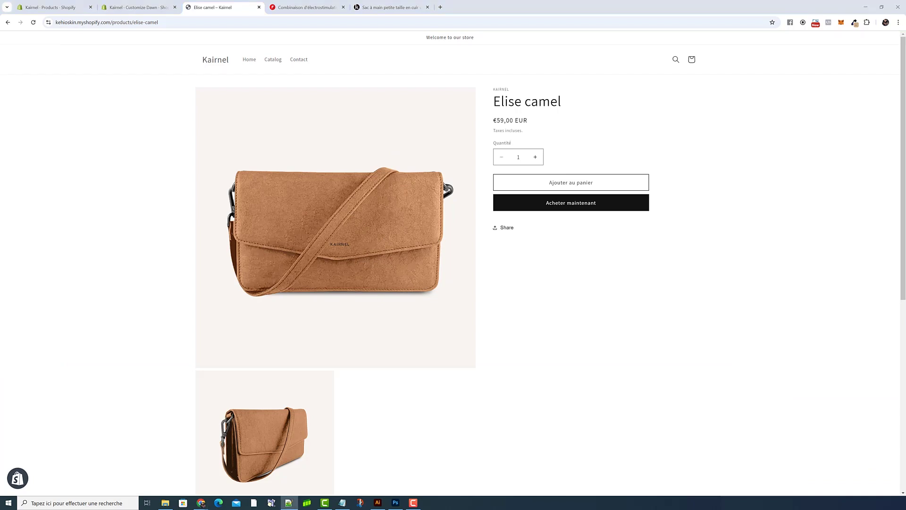
{"action": "scroll", "coordinate": [297, 151], "scroll_direction": "down", "scroll_amount": 5}
{"action": "scroll", "coordinate": [304, 170], "scroll_direction": "up", "scroll_amount": 5}
- Paste theme-wide custom CSS giving main content 0 3rem padding (0 2rem up to 767px) and the header 3rem side padding from 990px; save
{"action": "key", "text": "ctrl+1"}
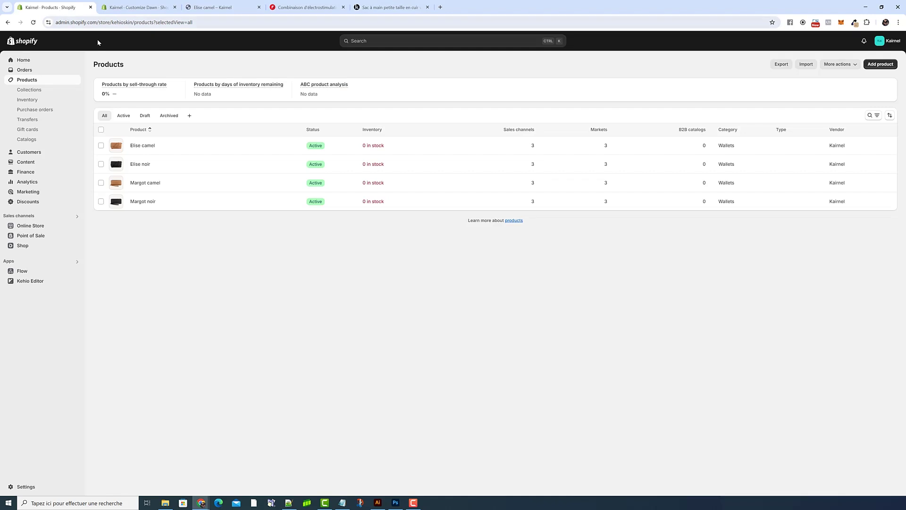
{"action": "left_click", "coordinate": [116, 9]}
{"action": "left_click", "coordinate": [10, 77]}
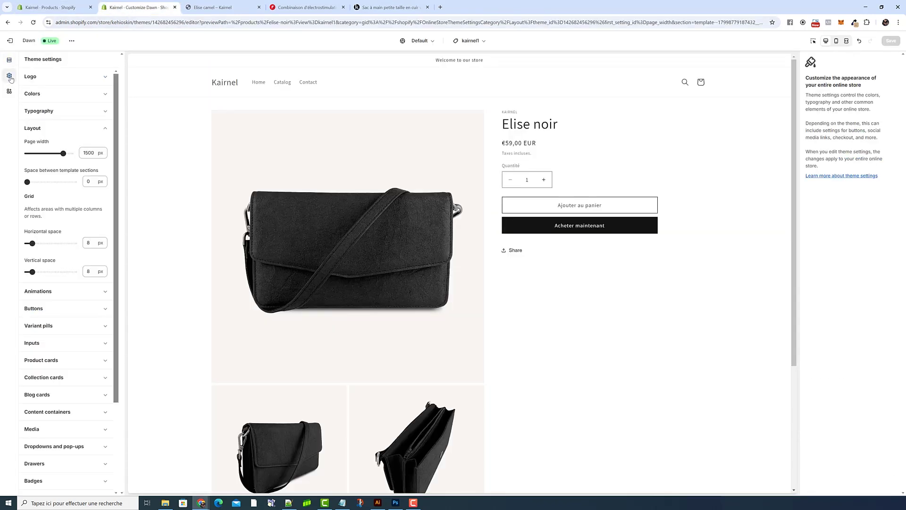
{"action": "left_click", "coordinate": [52, 7]}
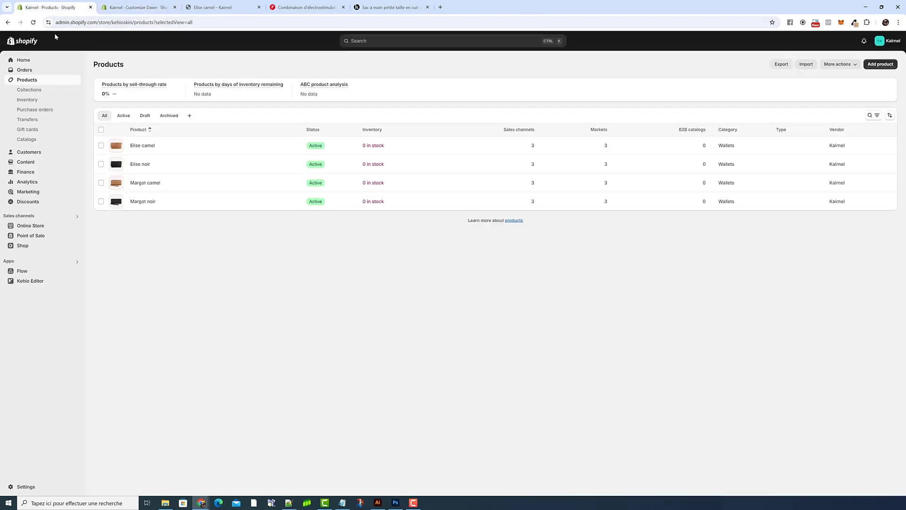
{"action": "left_click", "coordinate": [127, 7]}
{"action": "left_click", "coordinate": [66, 128]}
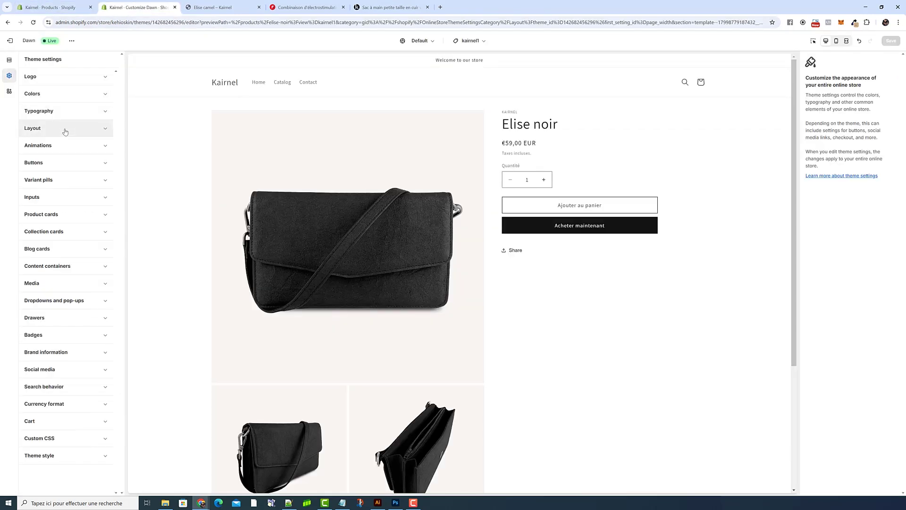
{"action": "left_click", "coordinate": [47, 438]}
{"action": "left_click", "coordinate": [63, 479]}
{"action": "key", "text": "ctrl+a"}
{"action": "key", "text": "ctrl+v"}
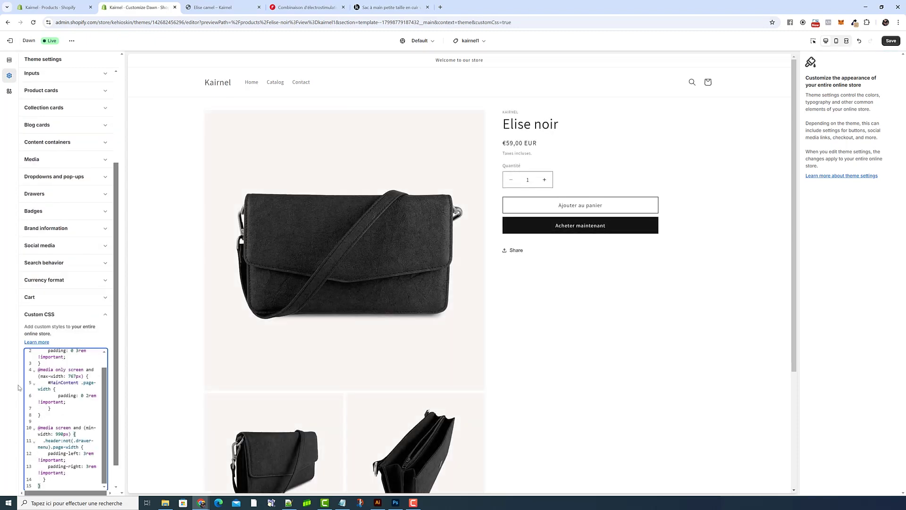
{"action": "left_click", "coordinate": [894, 41]}
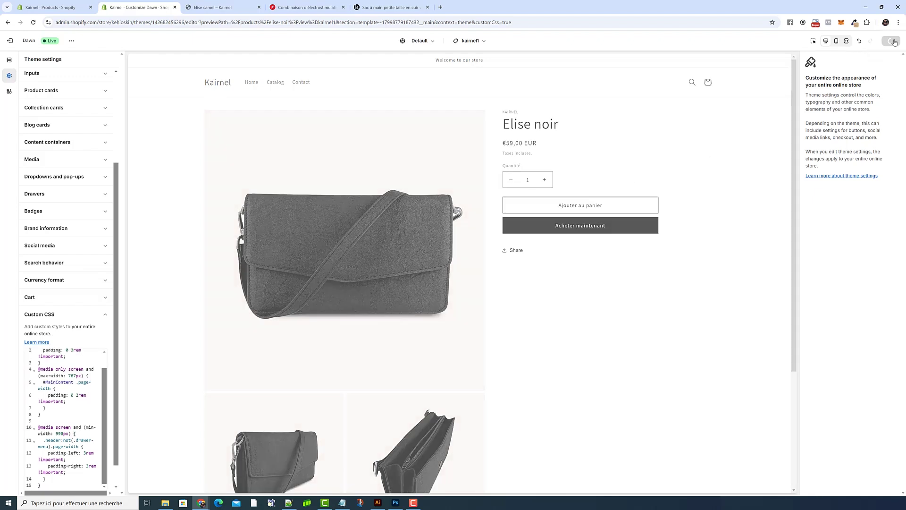
- Open the Dawn theme's code editor in a new browser tab and open the base.css asset
{"action": "left_click", "coordinate": [52, 7]}
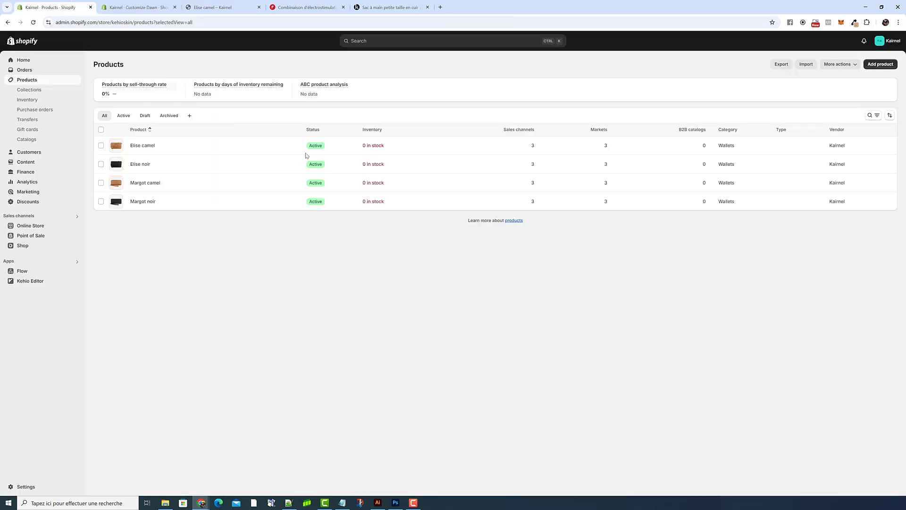
{"action": "left_click", "coordinate": [44, 226]}
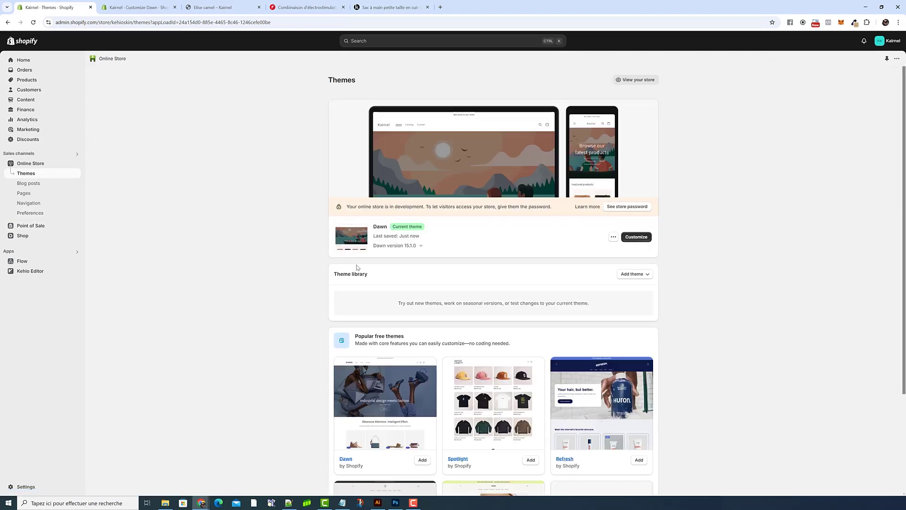
{"action": "left_click", "coordinate": [613, 237]}
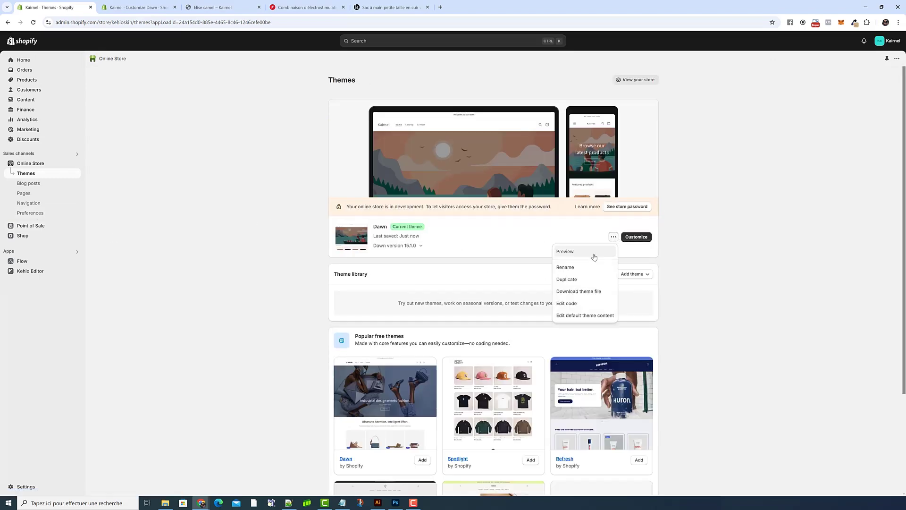
{"action": "middle_click", "coordinate": [580, 304]}
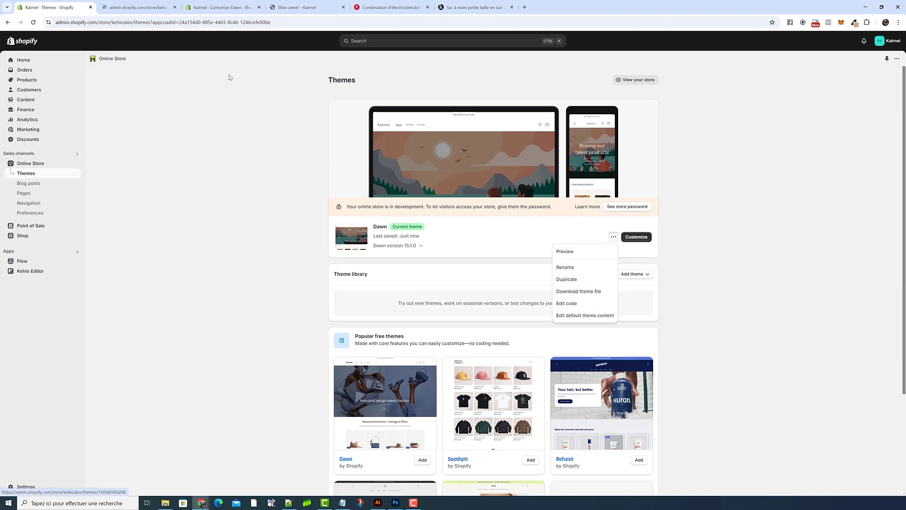
{"action": "left_click", "coordinate": [146, 8]}
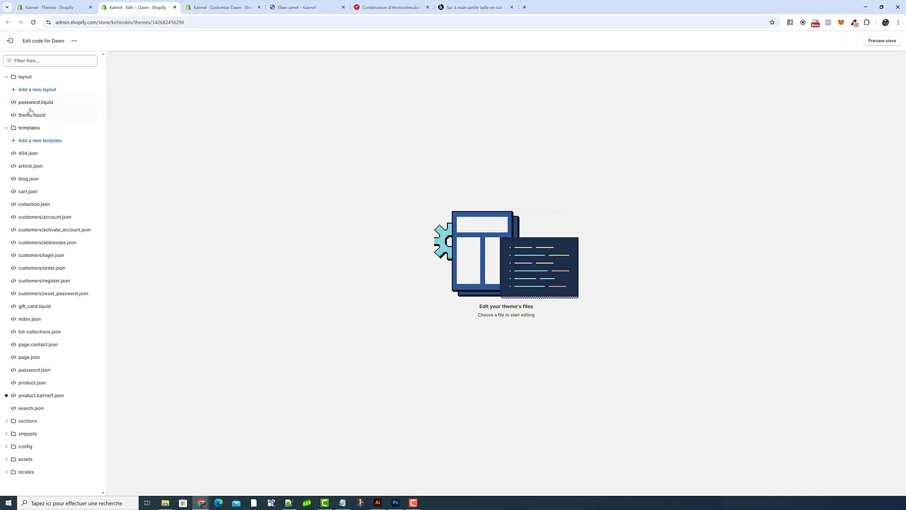
{"action": "left_click", "coordinate": [37, 61]}
{"action": "type", "text": "base"}
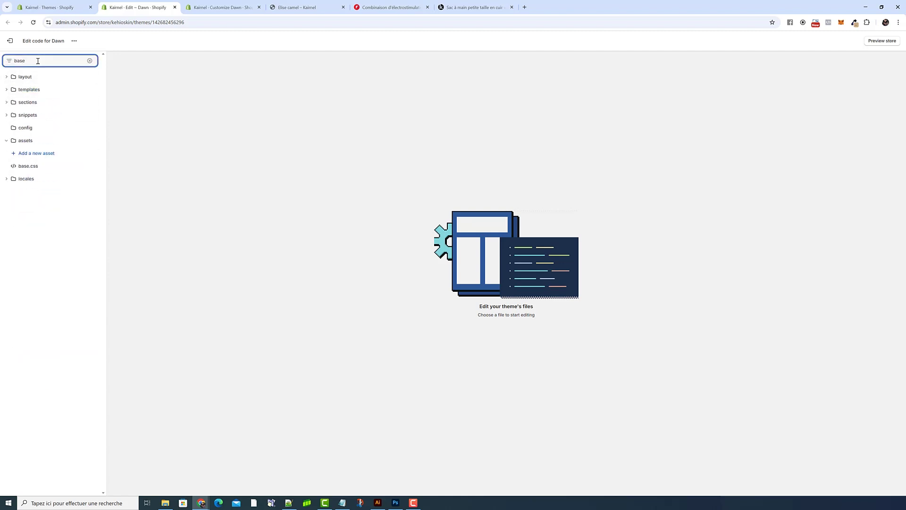
{"action": "left_click", "coordinate": [28, 166]}
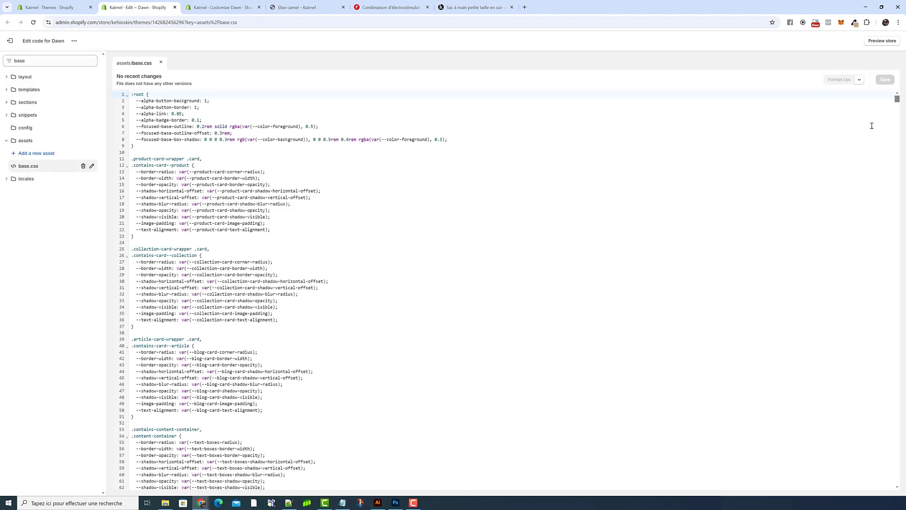
- Try adding the same padding CSS at the end of base.css, undo the insertion, and close the code editor
{"action": "left_click_drag", "start_coordinate": [897, 101], "coordinate": [897, 481]}
{"action": "left_click", "coordinate": [156, 489]}
{"action": "type", "text": "#MainContent .page-width {     padding: 0 3rem !important; } @media only screen and (max-width: 767px) {     #MainContent .page-width {         padding: 0 2rem !important;     } }  @media screen and (min-width: 990px) {   .header:not(.drawer-menu).page-width {     padding-left: 3rem !important;     padding-right: 3rem !important;   } }"}
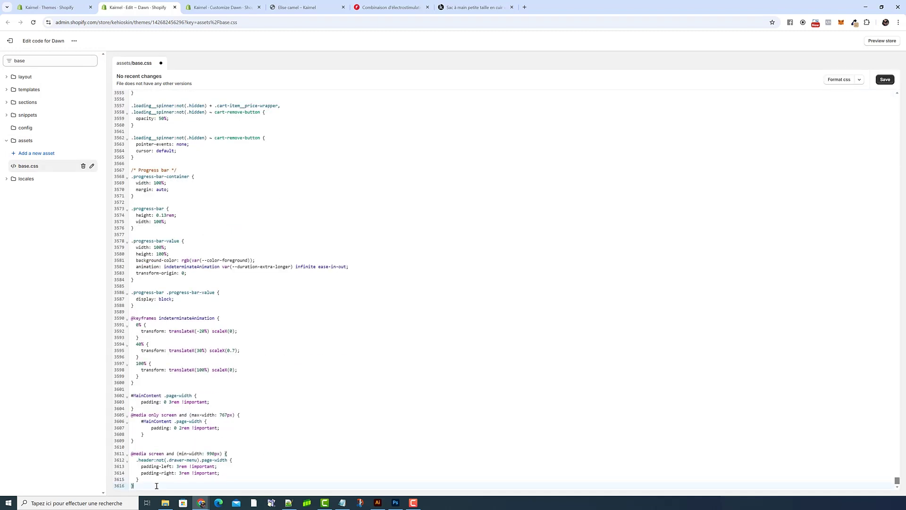
{"action": "key", "text": "ctrl+z"}
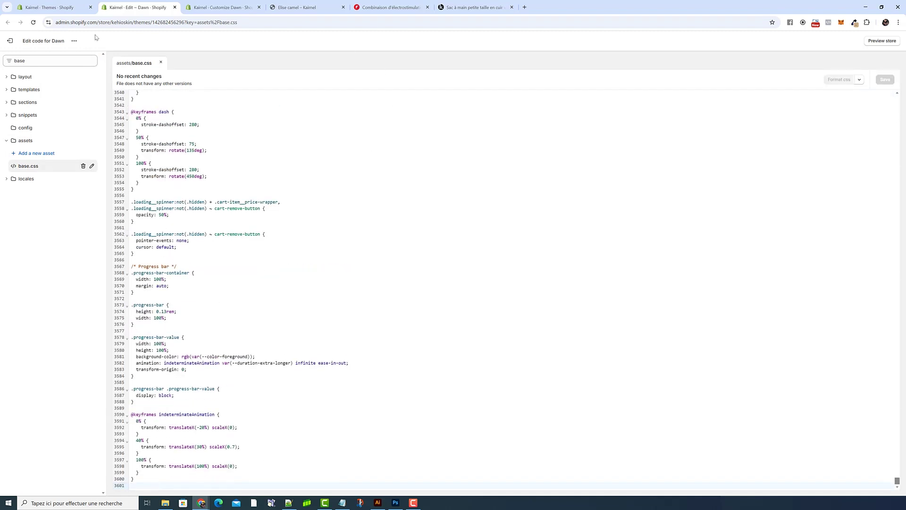
{"action": "left_click", "coordinate": [175, 7]}
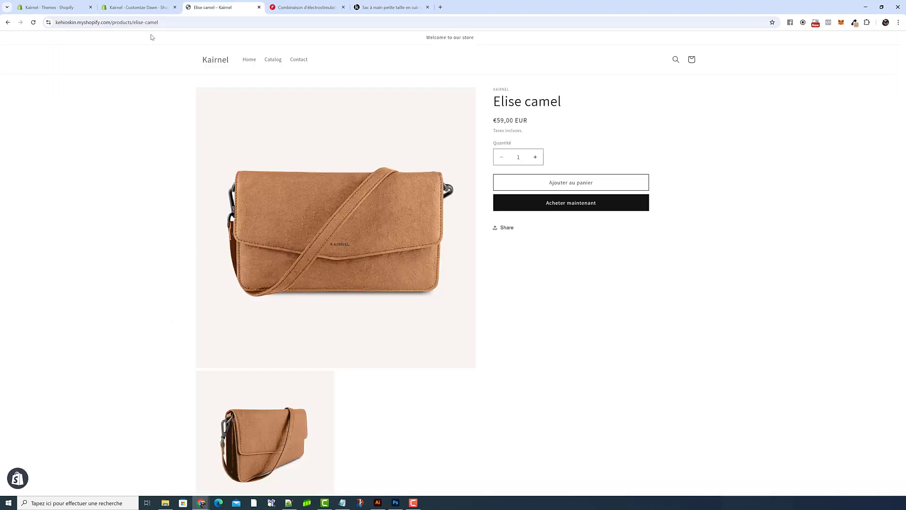
- Reload the live Elise camel product page and check how the header and content align with the custom CSS
{"action": "left_click", "coordinate": [135, 7]}
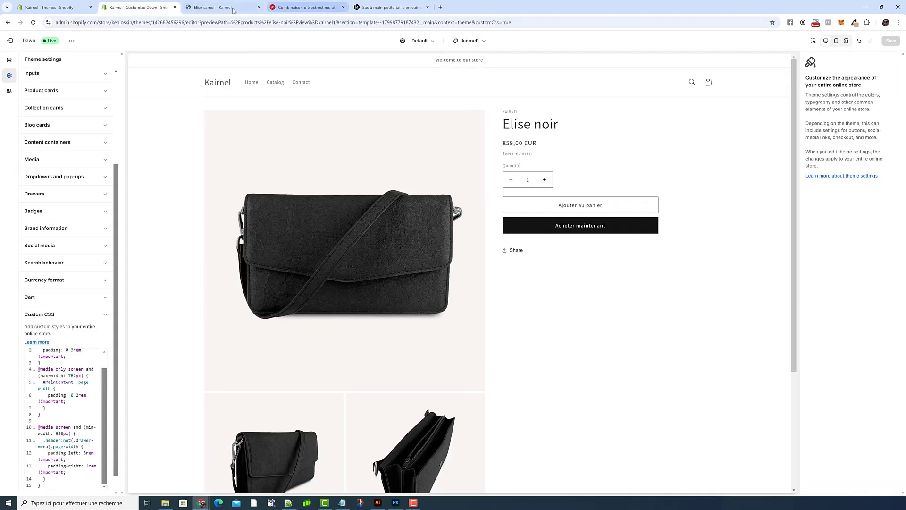
{"action": "left_click", "coordinate": [219, 7]}
{"action": "left_click", "coordinate": [305, 7]}
{"action": "left_click", "coordinate": [222, 8]}
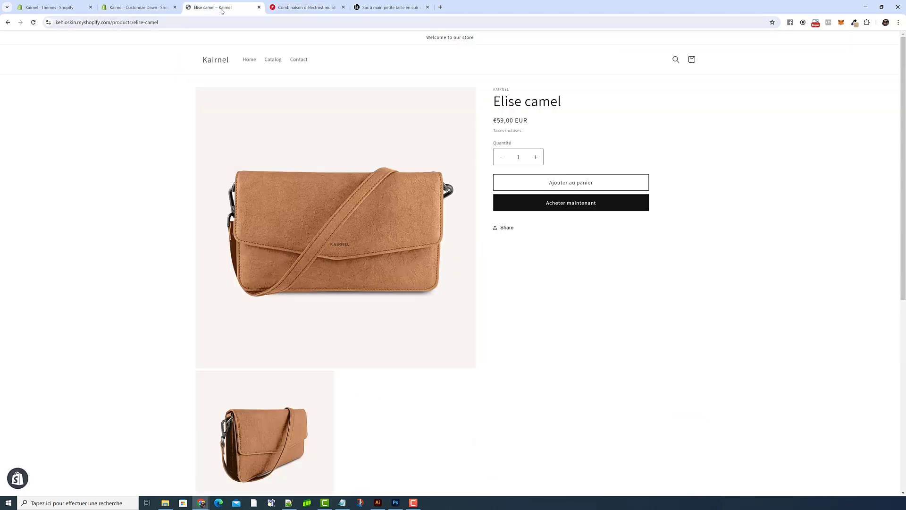
{"action": "left_click", "coordinate": [34, 22]}
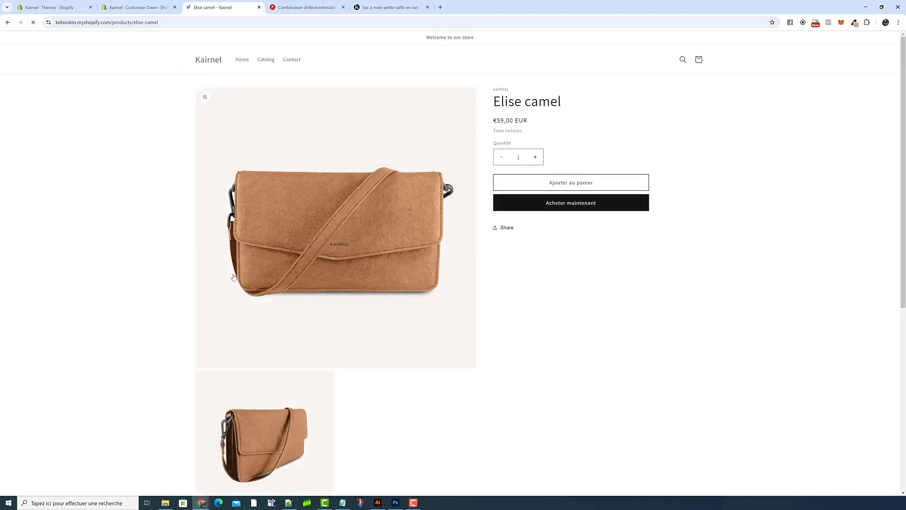
{"action": "scroll", "coordinate": [216, 293], "scroll_direction": "down", "scroll_amount": 1}
{"action": "scroll", "coordinate": [216, 293], "scroll_direction": "down", "scroll_amount": 2}
{"action": "scroll", "coordinate": [216, 293], "scroll_direction": "up", "scroll_amount": 6}
- Set the Header section's top and bottom padding to 8 px and save the theme
{"action": "left_click", "coordinate": [154, 9]}
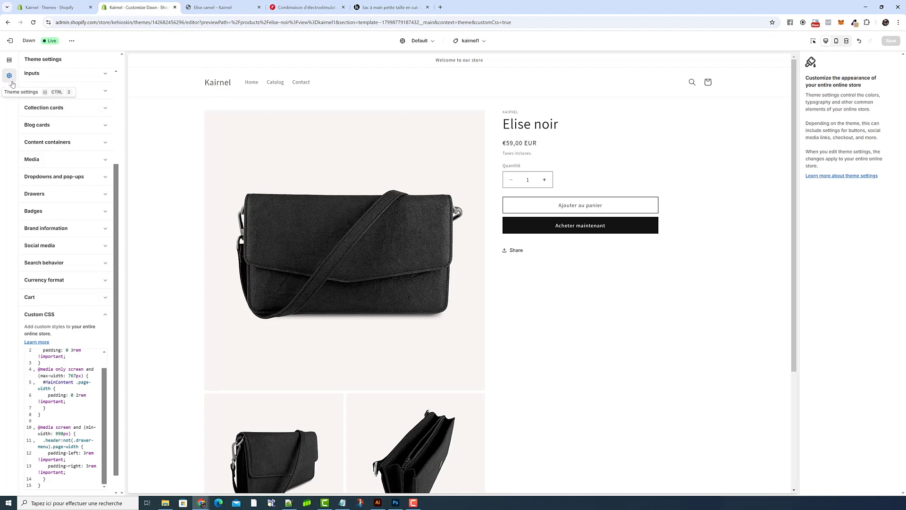
{"action": "left_click", "coordinate": [10, 61]}
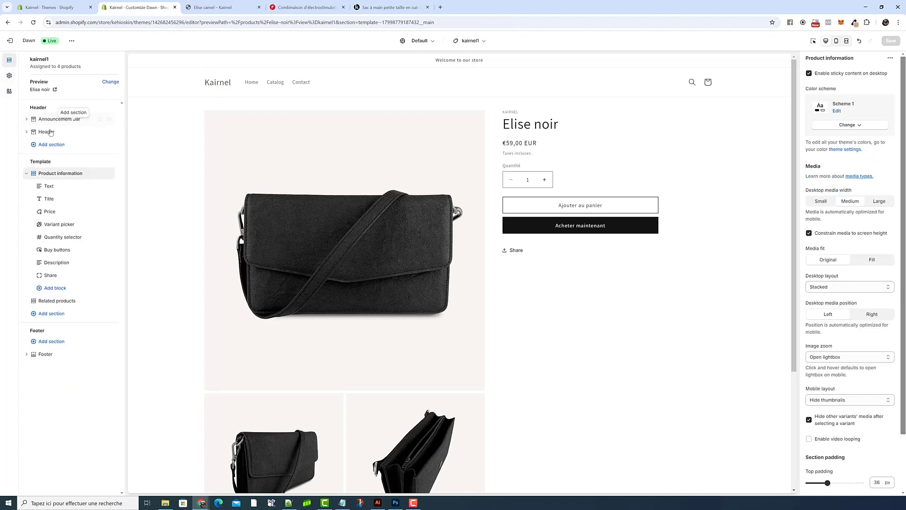
{"action": "left_click", "coordinate": [66, 132]}
{"action": "scroll", "coordinate": [849, 283], "scroll_direction": "down", "scroll_amount": 6}
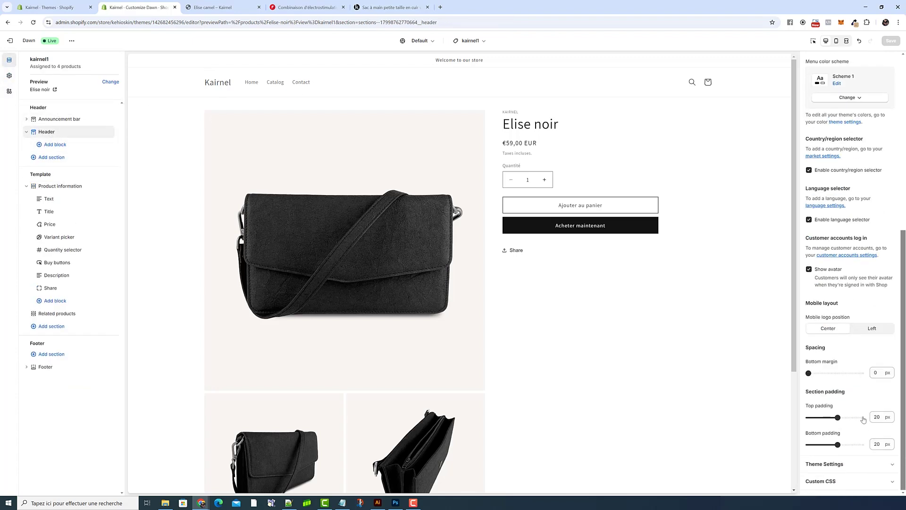
{"action": "left_click_drag", "start_coordinate": [828, 421], "coordinate": [820, 445]}
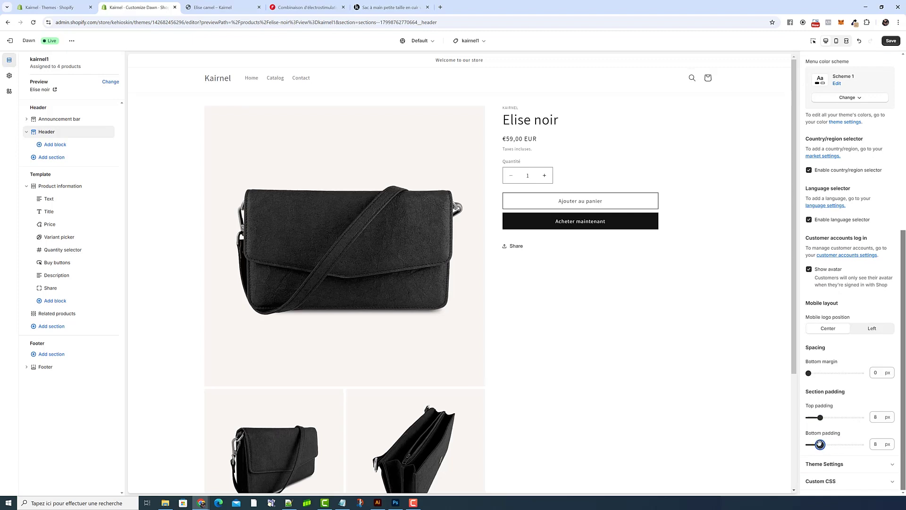
{"action": "left_click", "coordinate": [891, 41]}
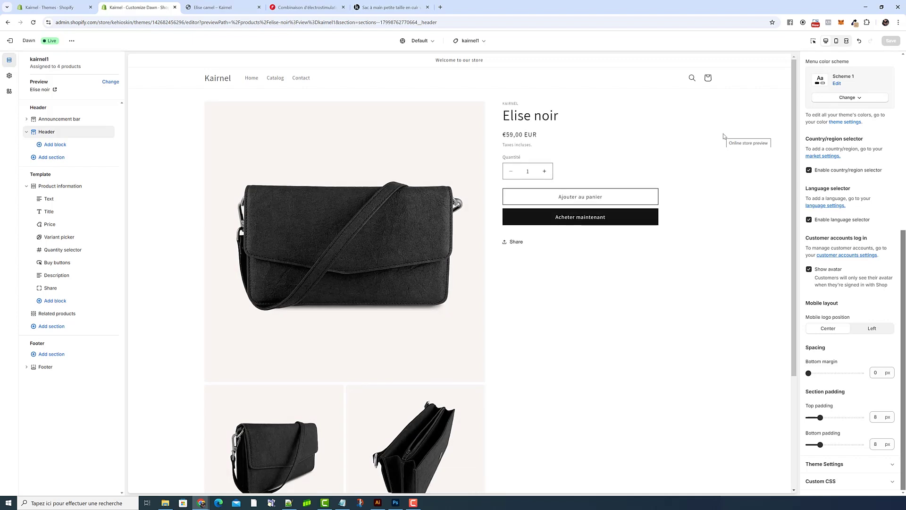
- Set the theme's heading font to ITC New Baskerville Regular in the typography settings
{"action": "left_click", "coordinate": [9, 75]}
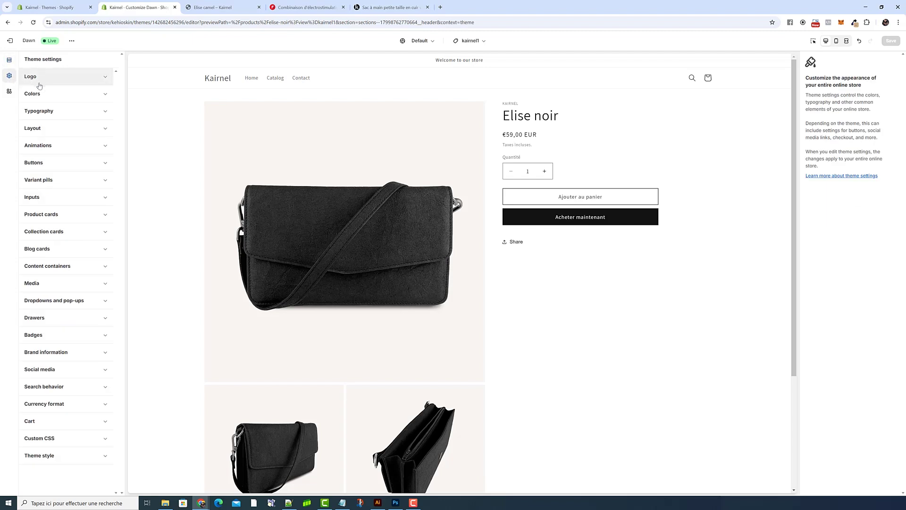
{"action": "left_click", "coordinate": [49, 112]}
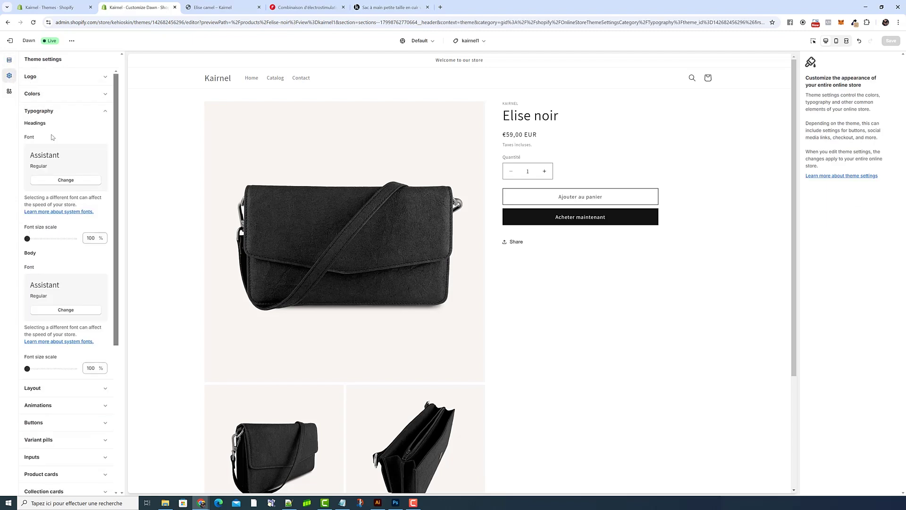
{"action": "left_click", "coordinate": [57, 181]}
{"action": "left_click", "coordinate": [55, 77]}
{"action": "type", "text": "itc"}
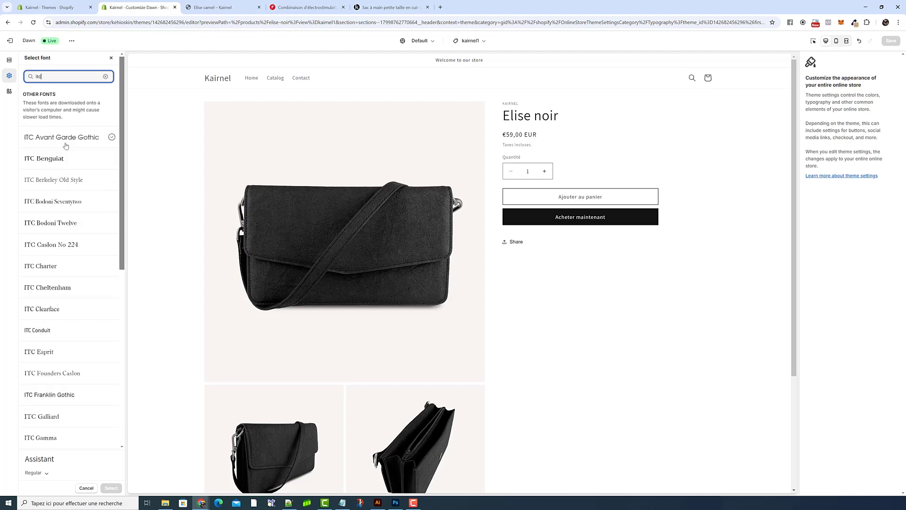
{"action": "type", "text": "new"}
{"action": "left_click", "coordinate": [59, 143]}
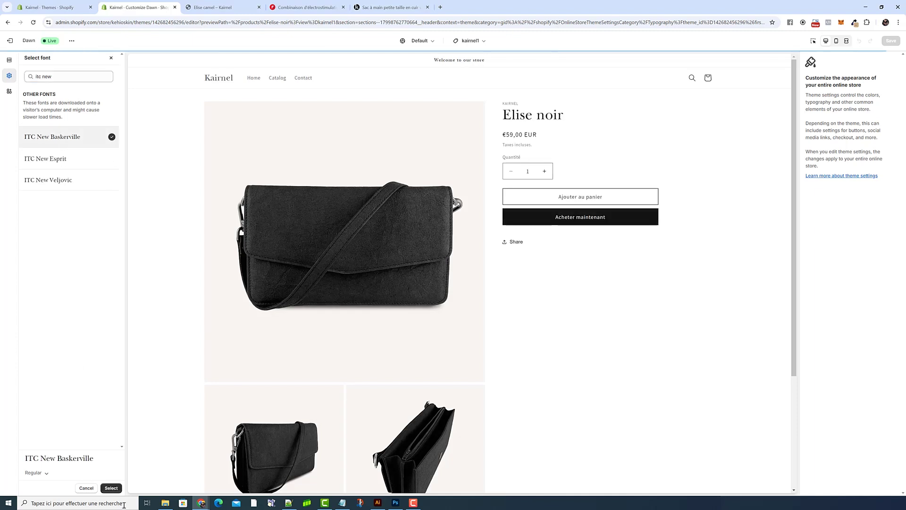
{"action": "left_click", "coordinate": [112, 487]}
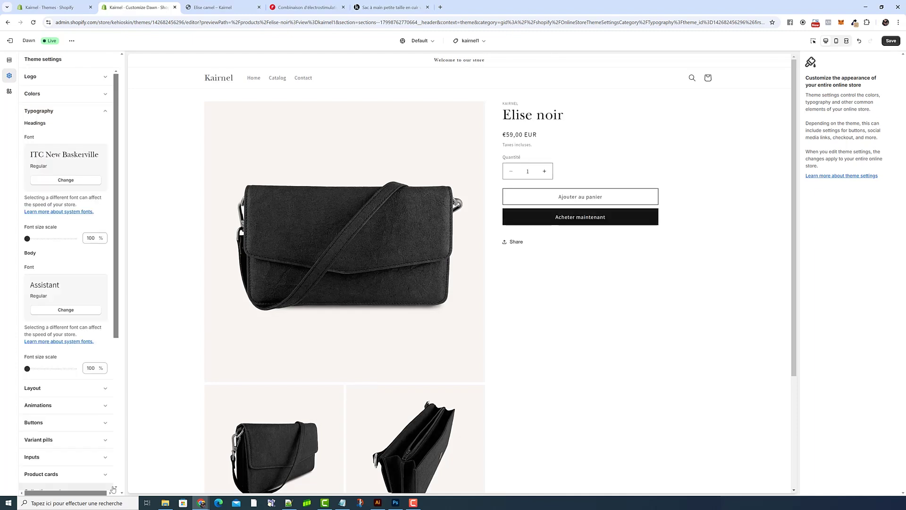
- Set the theme's body font to Avenir Next Regular and save the theme
{"action": "left_click", "coordinate": [55, 311]}
{"action": "left_click", "coordinate": [58, 77]}
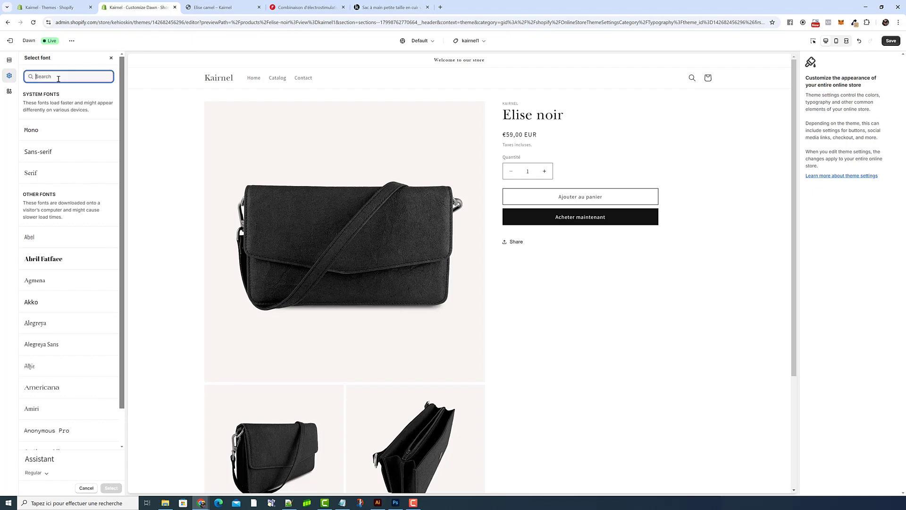
{"action": "type", "text": "avenir"}
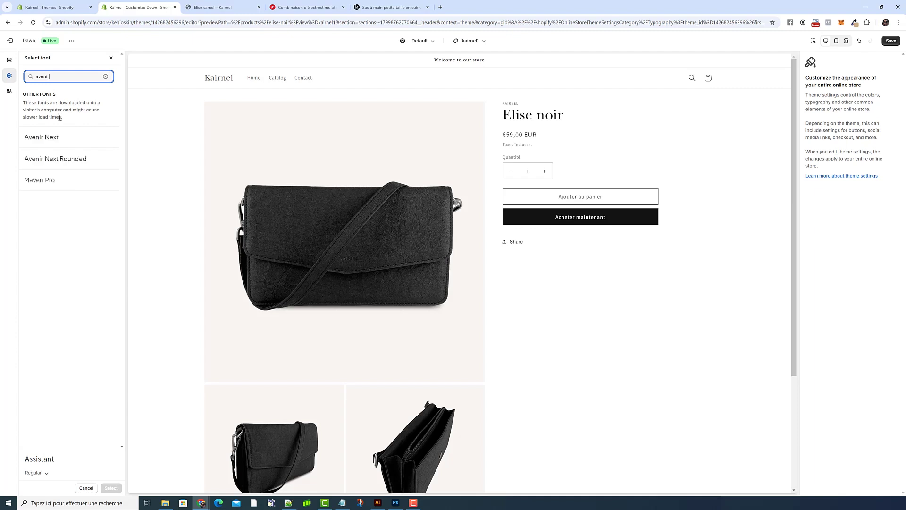
{"action": "left_click", "coordinate": [58, 138]}
{"action": "left_click", "coordinate": [110, 487]}
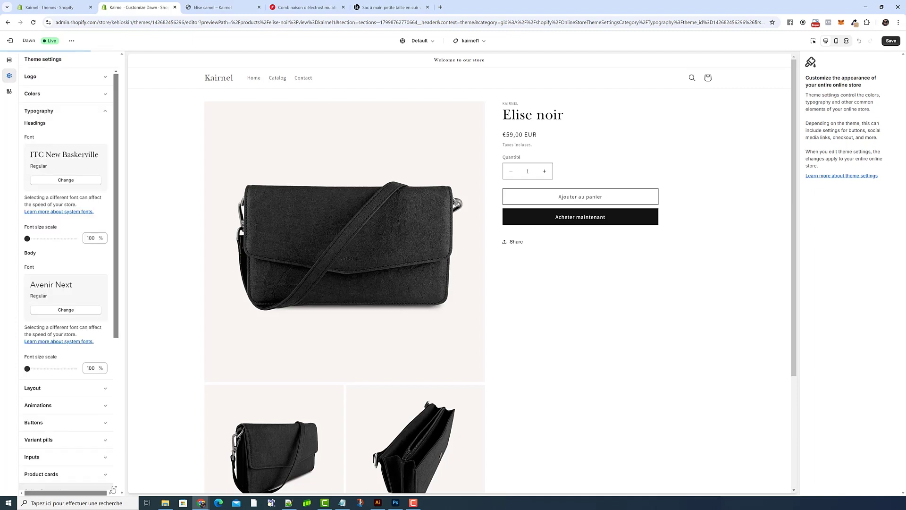
{"action": "left_click", "coordinate": [891, 40]}
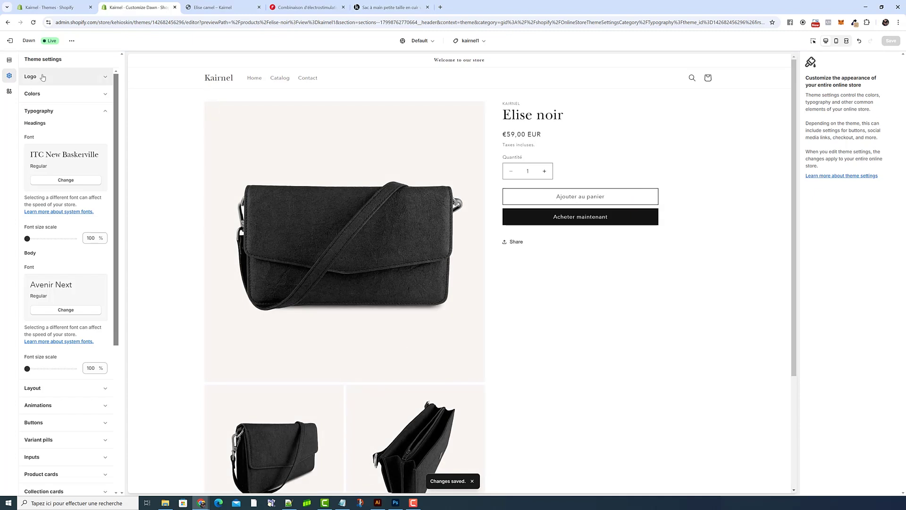
- Switch to Illustrator and add the text "Kairnel" on the blank artboard
{"action": "left_click", "coordinate": [9, 60]}
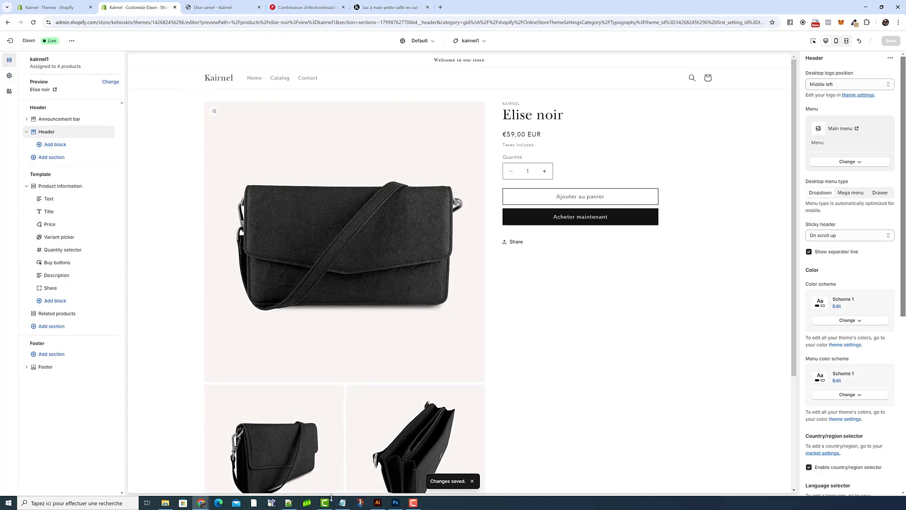
{"action": "left_click", "coordinate": [376, 504]}
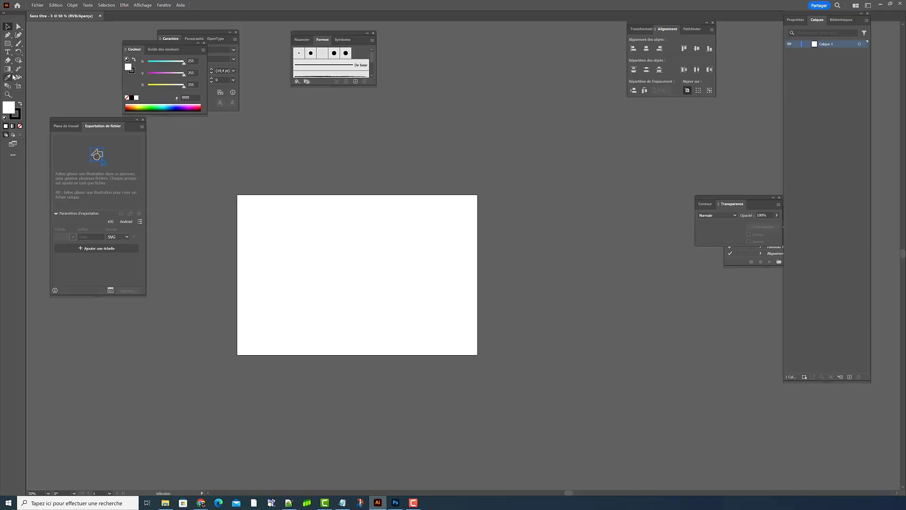
{"action": "left_click", "coordinate": [7, 52]}
{"action": "left_click", "coordinate": [315, 261]}
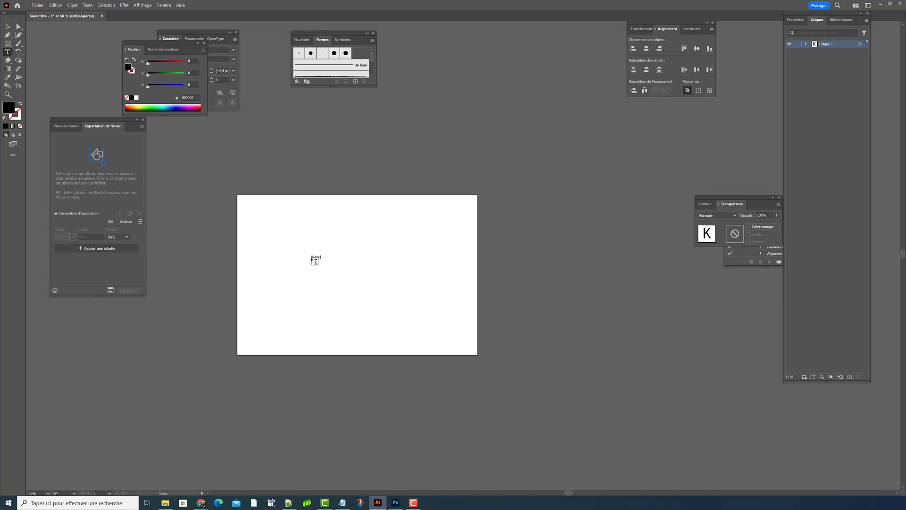
{"action": "scroll", "coordinate": [315, 261], "scroll_direction": "up", "scroll_amount": 3}
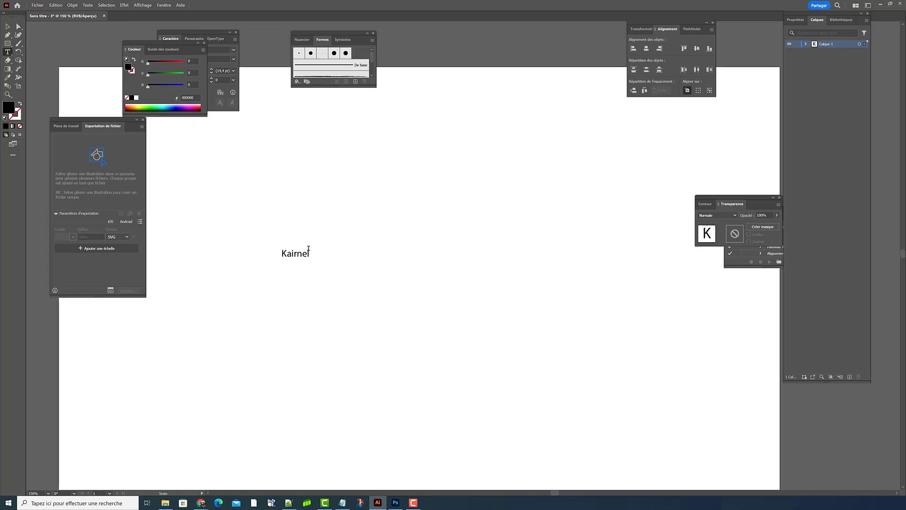
{"action": "key", "text": "Escape"}
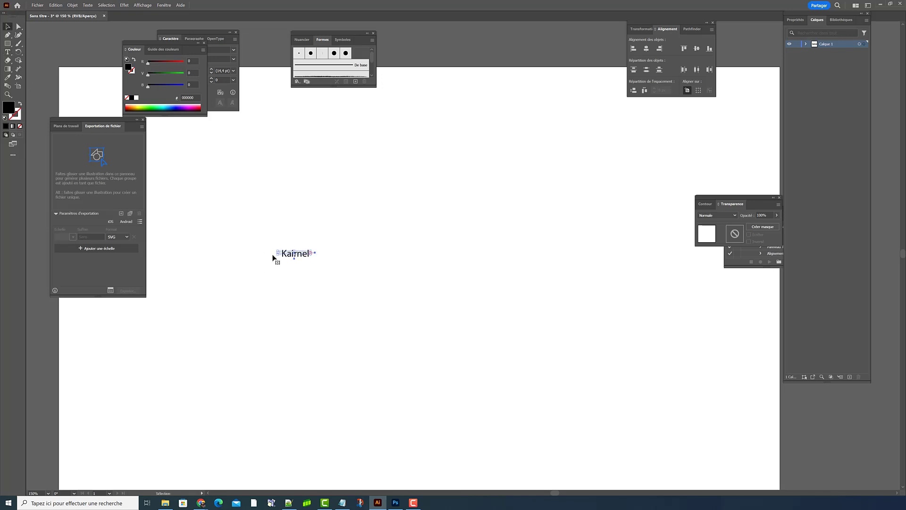
- Change the Kairnel text's font to ITC New Baskerville Std Roman
{"action": "left_click", "coordinate": [7, 52]}
{"action": "double_click", "coordinate": [294, 254]}
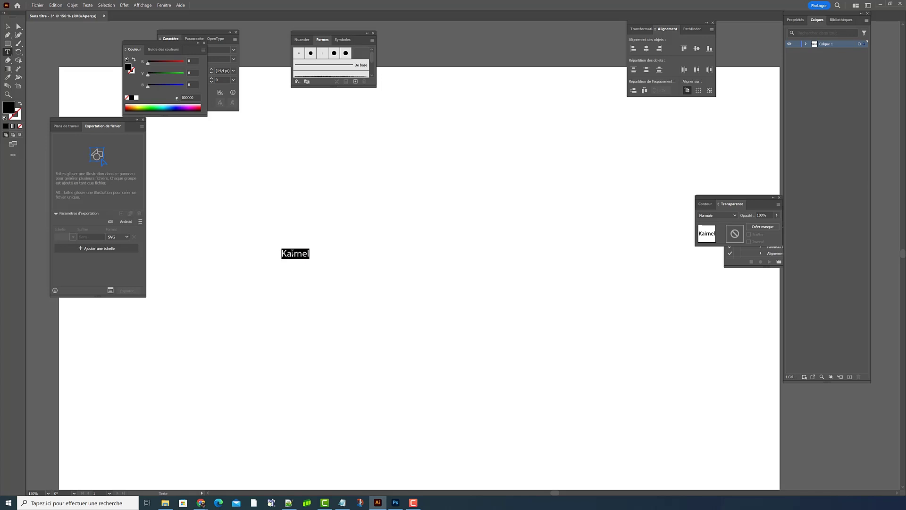
{"action": "left_click", "coordinate": [171, 38]}
{"action": "left_click", "coordinate": [185, 50]}
{"action": "type", "text": "new"}
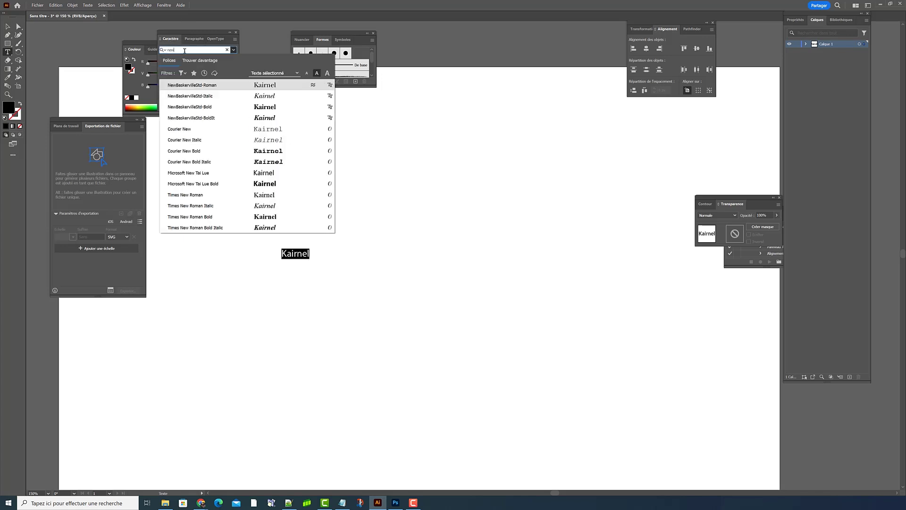
{"action": "left_click", "coordinate": [259, 87]}
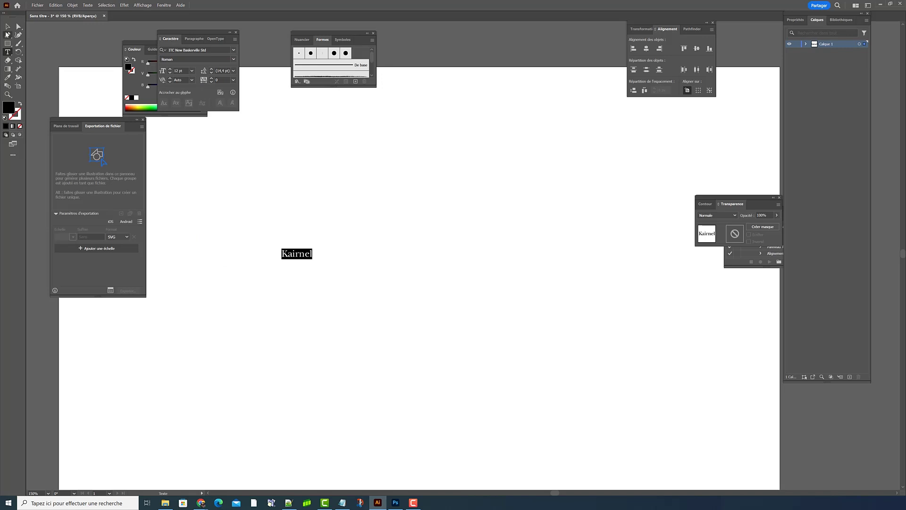
- Convert the Kairnel text to vector outlines and enlarge the wordmark to roughly four times its size
{"action": "left_click", "coordinate": [8, 26]}
{"action": "right_click", "coordinate": [289, 257]}
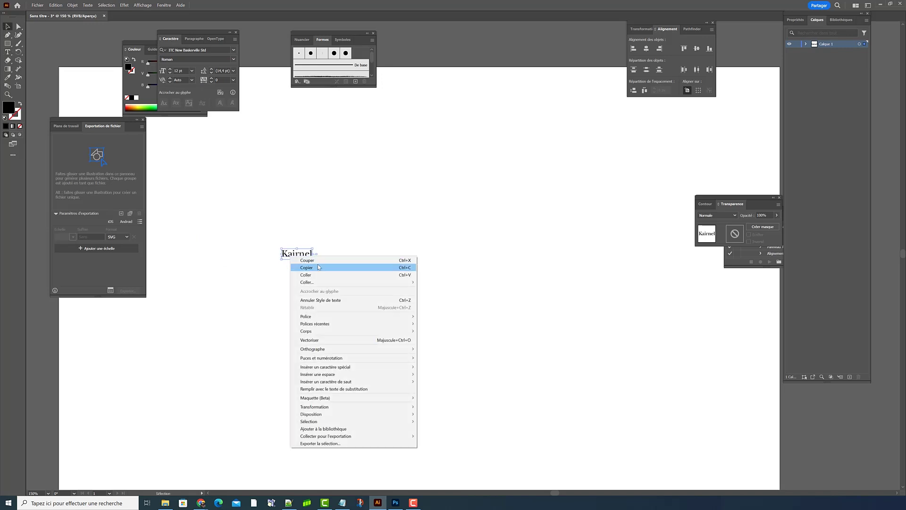
{"action": "left_click", "coordinate": [330, 339]}
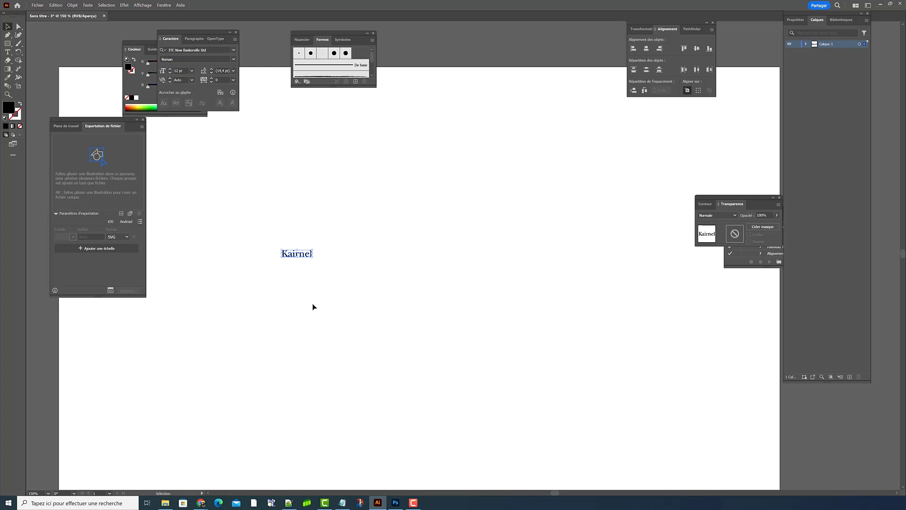
{"action": "left_click_drag", "start_coordinate": [314, 258], "coordinate": [413, 279]}
{"action": "scroll", "coordinate": [412, 324], "scroll_direction": "down", "scroll_amount": 5}
{"action": "scroll", "coordinate": [295, 278], "scroll_direction": "up", "scroll_amount": 3}
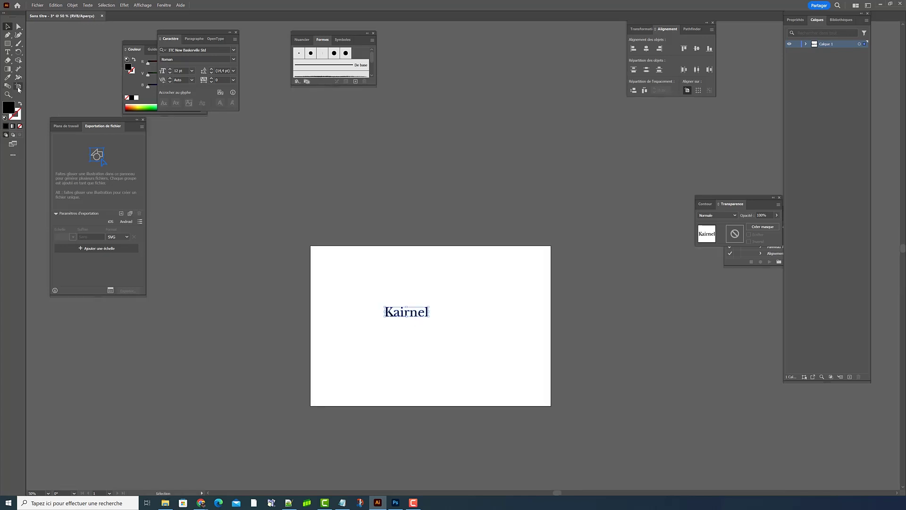
- Shrink the artboard on all four sides so it fits closely around the Kairnel wordmark
{"action": "left_click", "coordinate": [18, 86]}
{"action": "left_click_drag", "start_coordinate": [310, 320], "coordinate": [376, 320]}
{"action": "left_click_drag", "start_coordinate": [465, 406], "coordinate": [473, 324]}
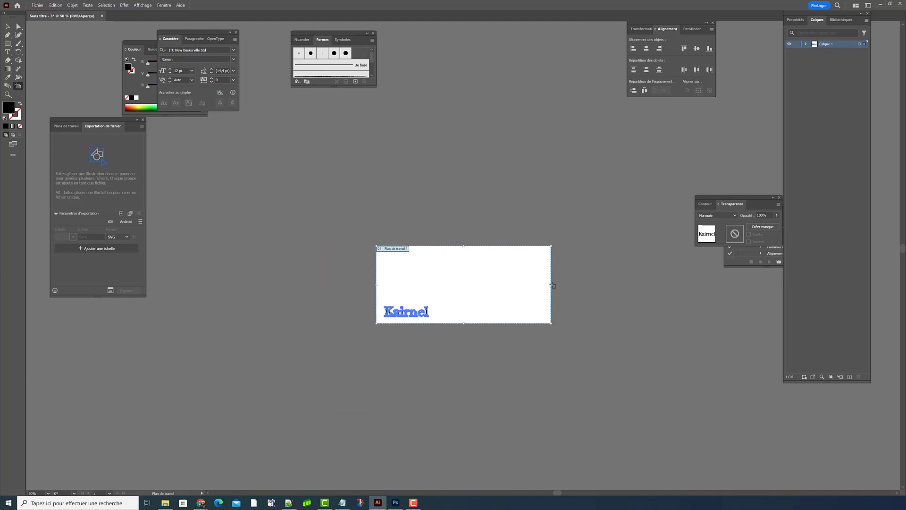
{"action": "left_click_drag", "start_coordinate": [551, 285], "coordinate": [435, 286]}
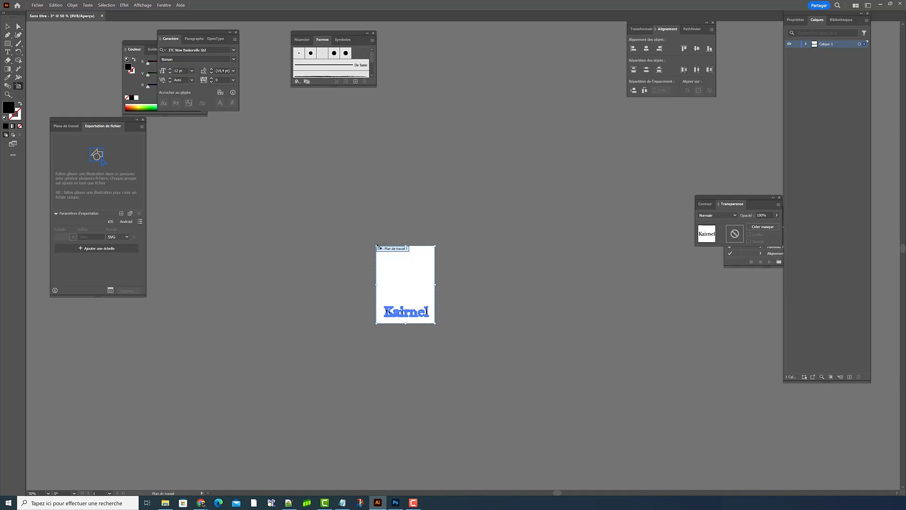
{"action": "left_click_drag", "start_coordinate": [406, 246], "coordinate": [416, 302]}
{"action": "scroll", "coordinate": [411, 316], "scroll_direction": "up", "scroll_amount": 4}
{"action": "left_click_drag", "start_coordinate": [531, 273], "coordinate": [512, 273]}
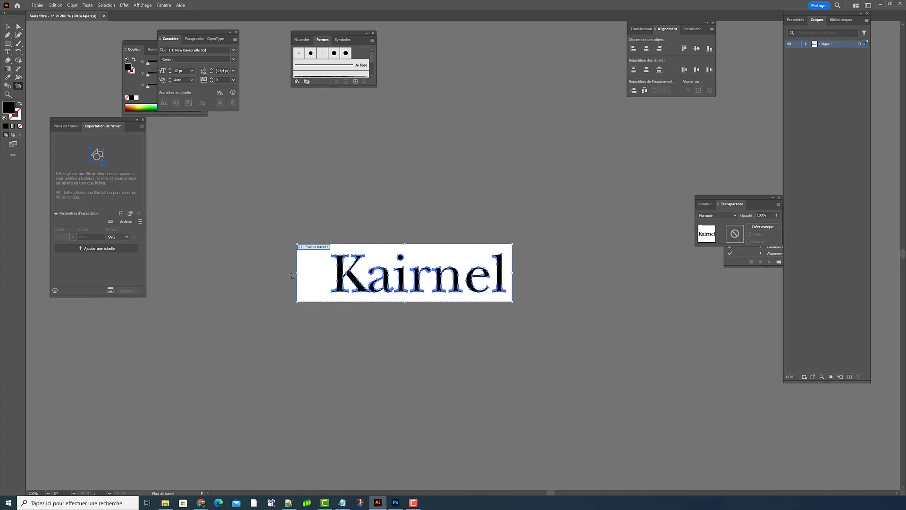
{"action": "left_click_drag", "start_coordinate": [298, 273], "coordinate": [329, 274]}
{"action": "left_click_drag", "start_coordinate": [514, 274], "coordinate": [508, 273]}
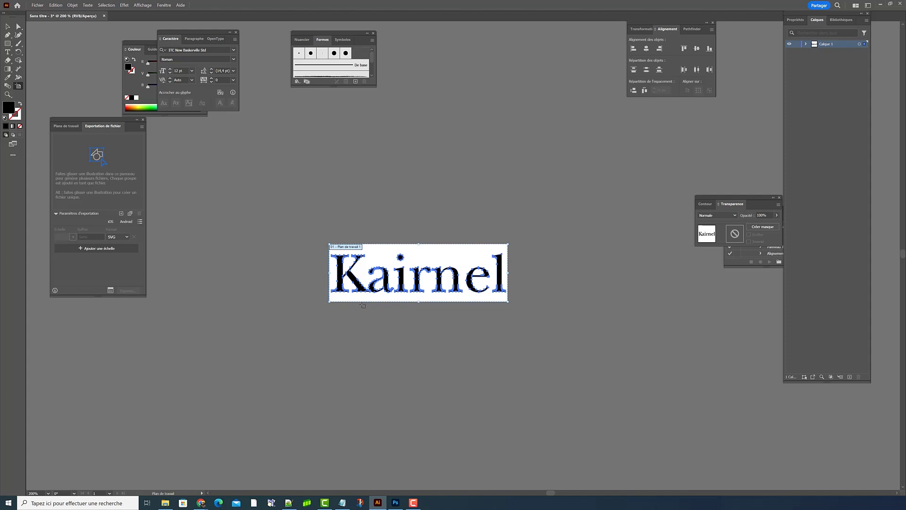
- Center the Kairnel wordmark horizontally and vertically on the artboard, leaving it deselected
{"action": "left_click", "coordinate": [7, 27]}
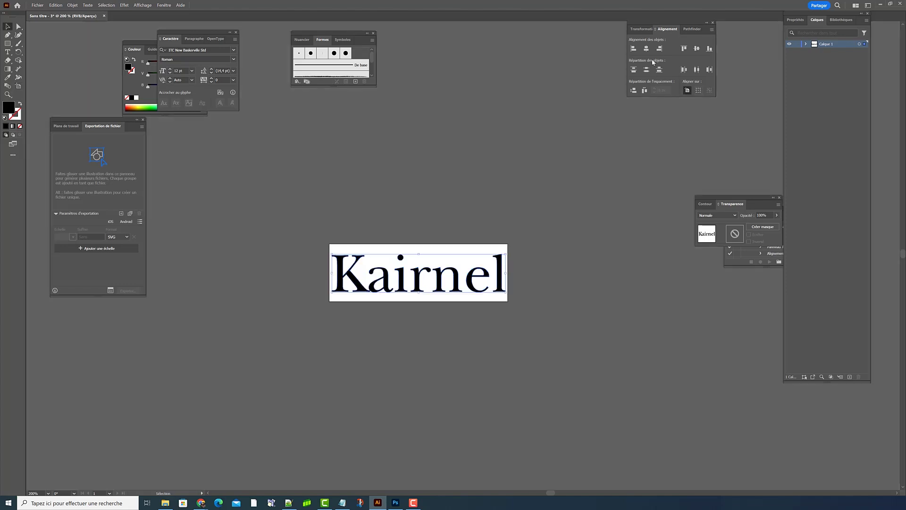
{"action": "left_click", "coordinate": [647, 49]}
{"action": "left_click", "coordinate": [697, 49]}
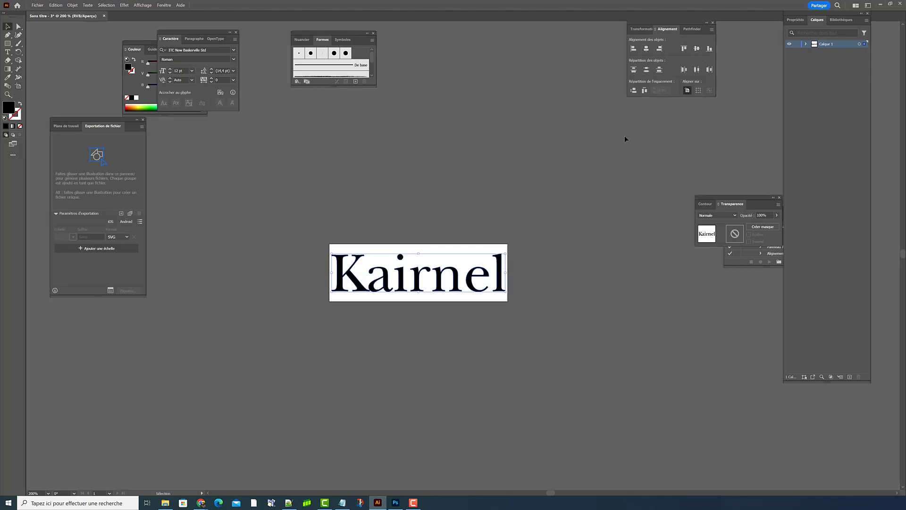
{"action": "left_click", "coordinate": [462, 197]}
- Save the logo document as kairnel-logo in SVG format in the Téléchargements folder, using the SVG 1.1 profile
{"action": "key", "text": "ctrl+s"}
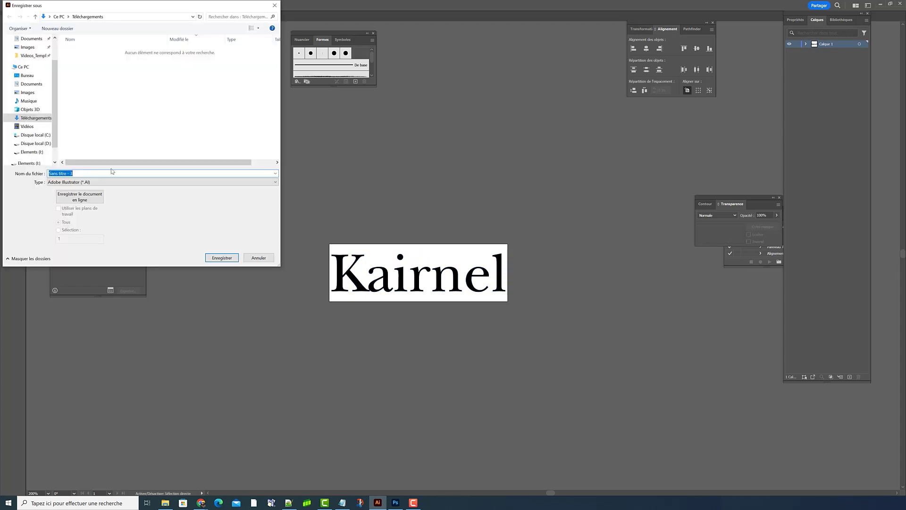
{"action": "left_click", "coordinate": [161, 182]}
{"action": "left_click", "coordinate": [95, 213]}
{"action": "left_click", "coordinate": [89, 173]}
{"action": "type", "text": "k"}
{"action": "key", "text": "Return"}
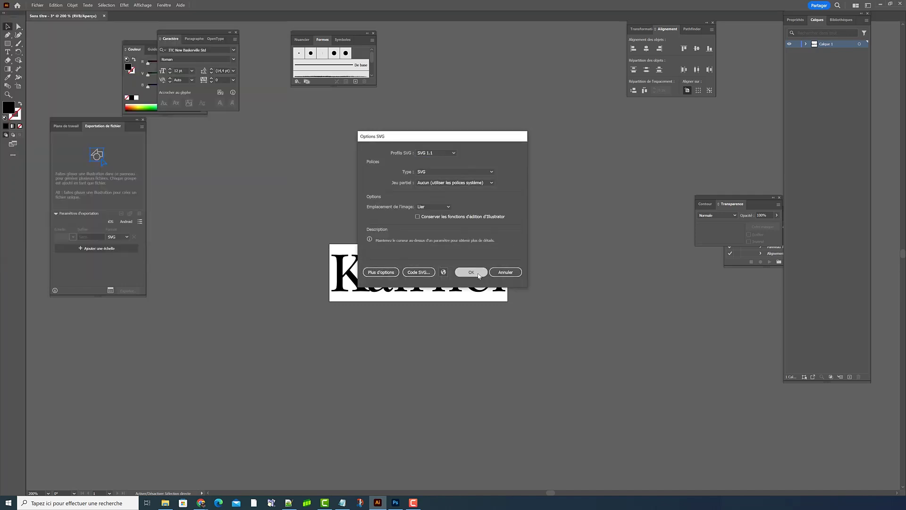
{"action": "left_click", "coordinate": [471, 272]}
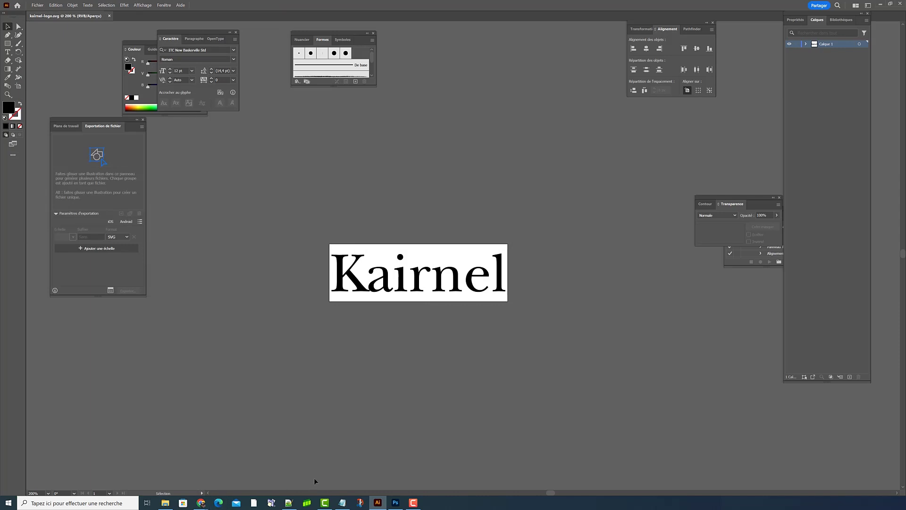
- Switch back to the Shopify theme editor, upload kairnel-logo.svg as the theme's logo, and set the desktop logo width to 120 px
{"action": "left_click", "coordinate": [219, 468]}
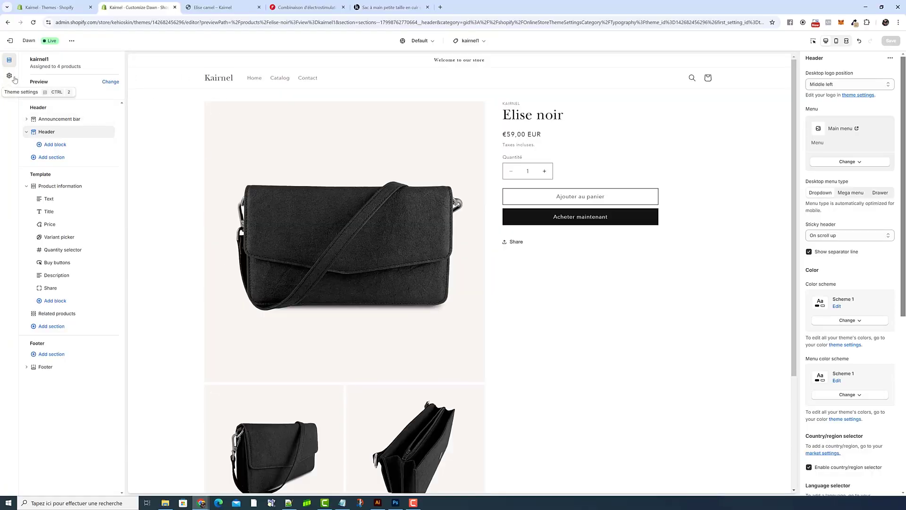
{"action": "left_click", "coordinate": [53, 82]}
{"action": "left_click", "coordinate": [66, 109]}
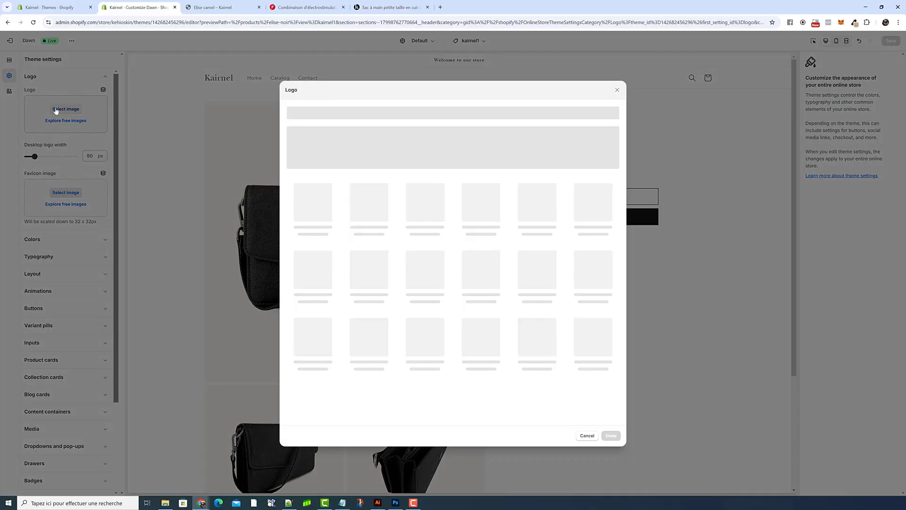
{"action": "left_click", "coordinate": [447, 161]}
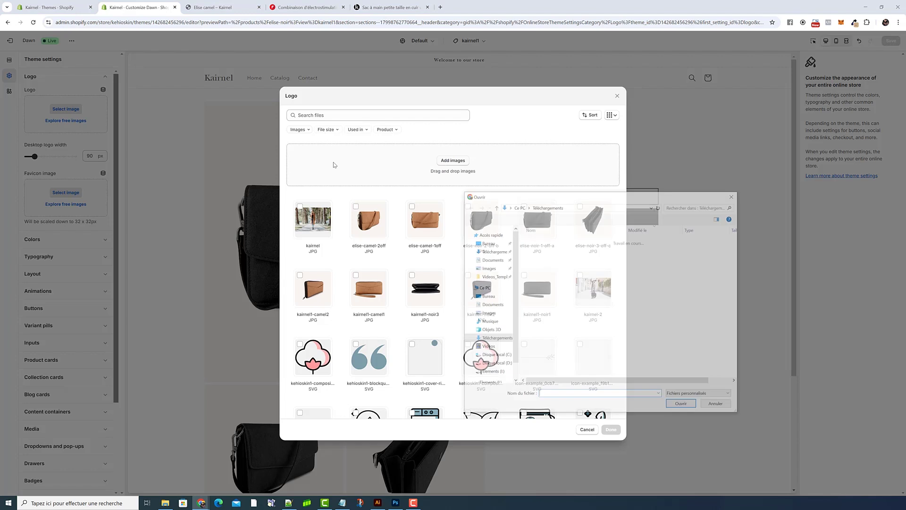
{"action": "left_click", "coordinate": [682, 404]}
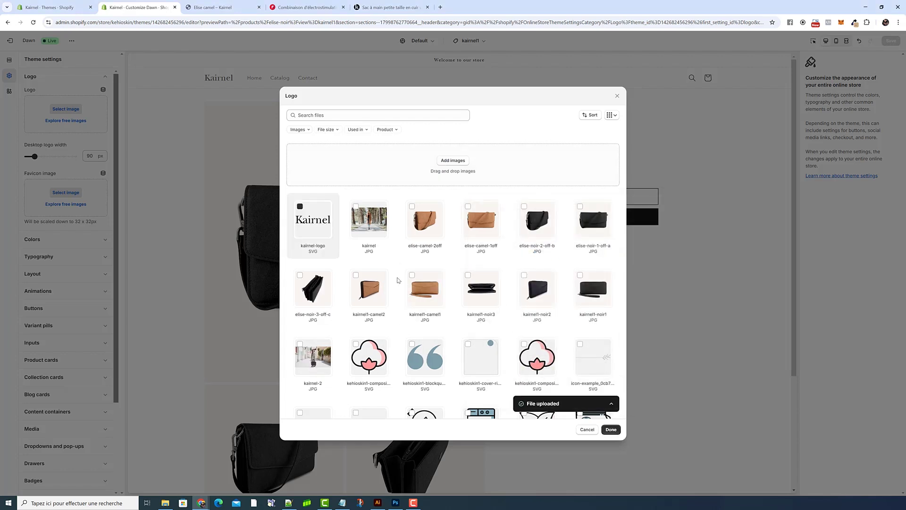
{"action": "left_click", "coordinate": [609, 430]}
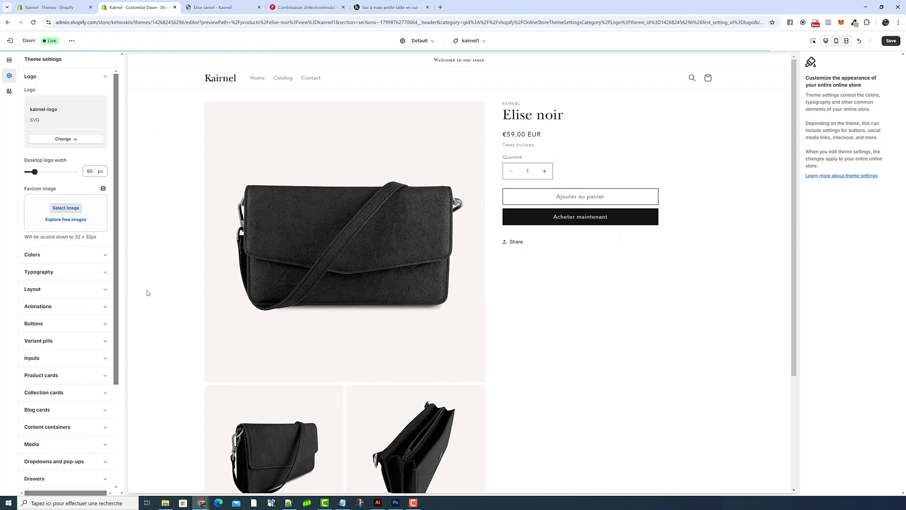
{"action": "left_click_drag", "start_coordinate": [34, 170], "coordinate": [40, 172]}
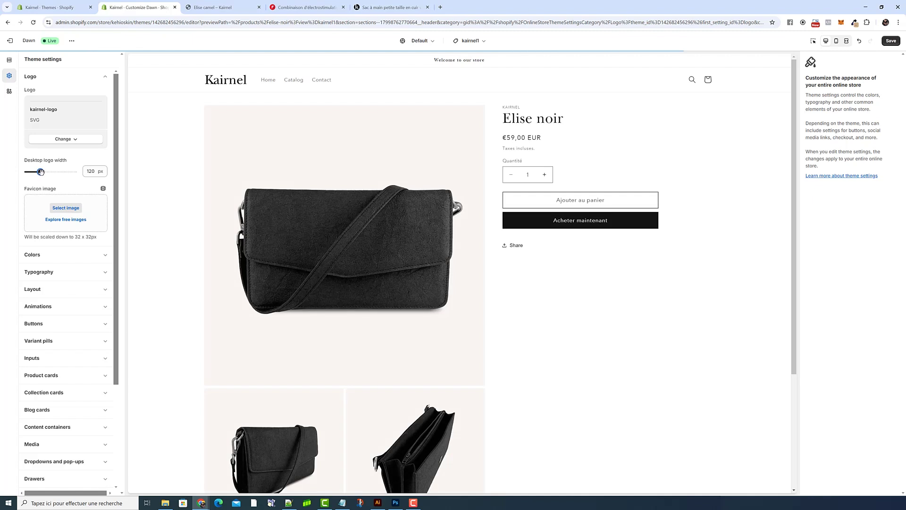
- Set the desktop logo width to 90 px, check the header in the mobile preview, and save the theme
{"action": "left_click_drag", "start_coordinate": [40, 172], "coordinate": [34, 172]}
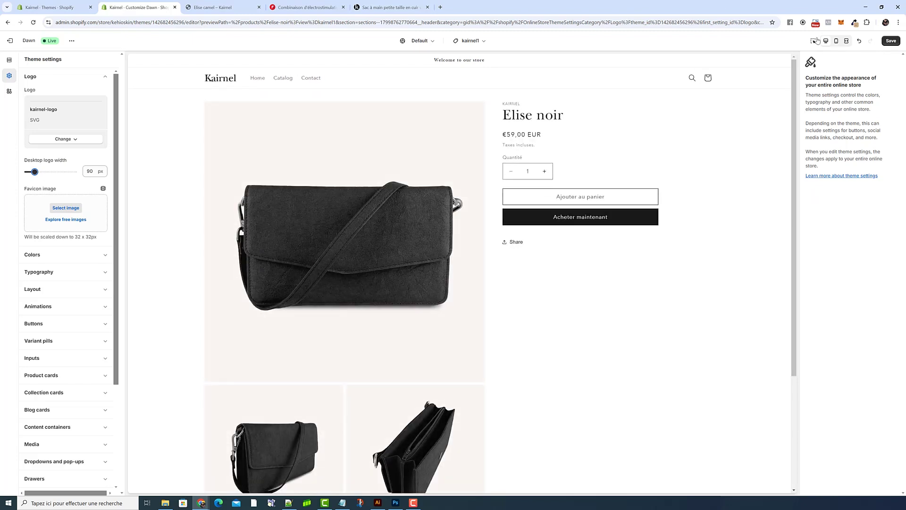
{"action": "left_click", "coordinate": [836, 41]}
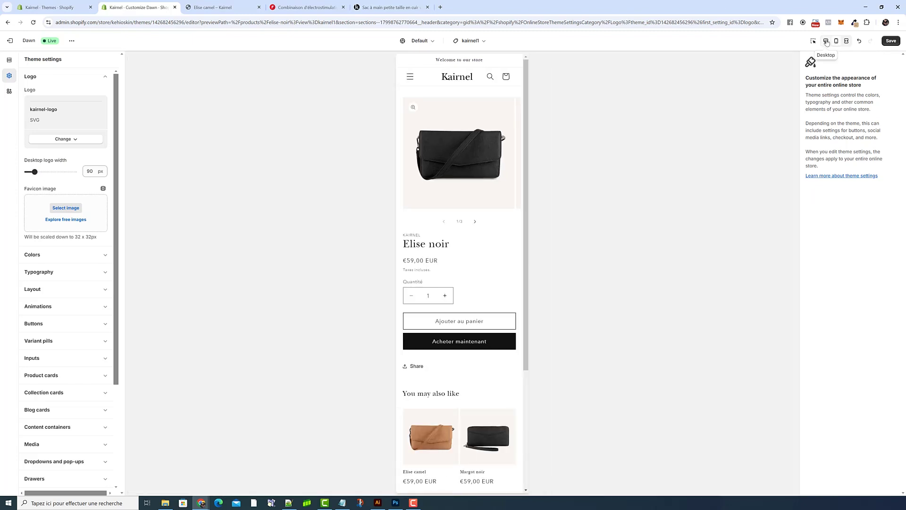
{"action": "left_click", "coordinate": [826, 41]}
{"action": "left_click", "coordinate": [890, 42]}
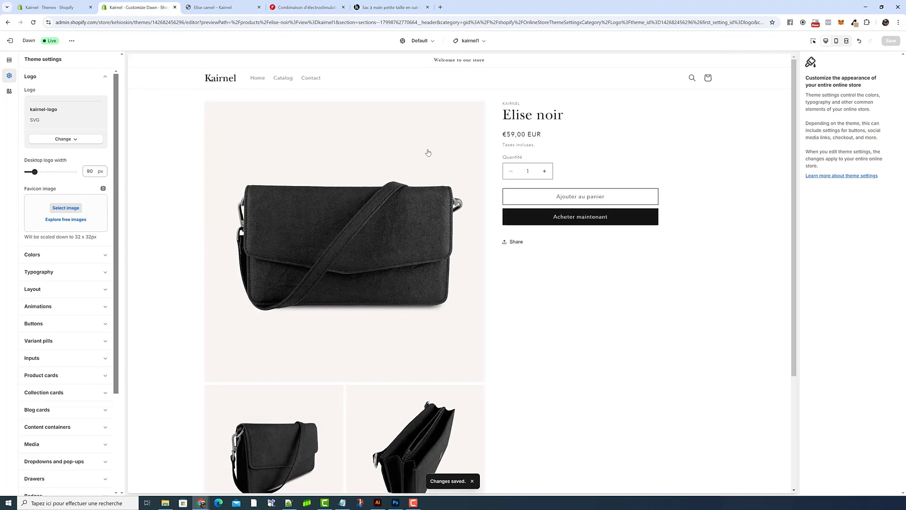
- Hide the Text and Title blocks in the Product information section of the kairnel1 template
{"action": "left_click", "coordinate": [10, 61]}
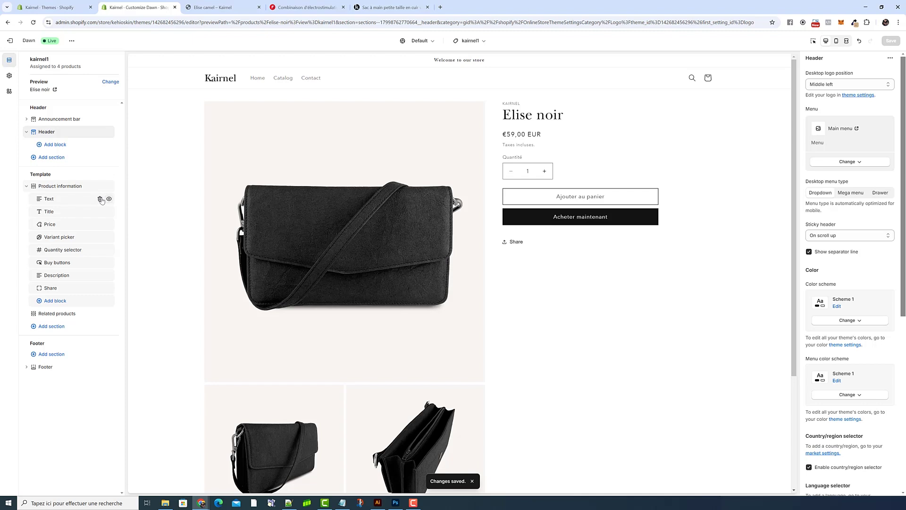
{"action": "left_click", "coordinate": [109, 200]}
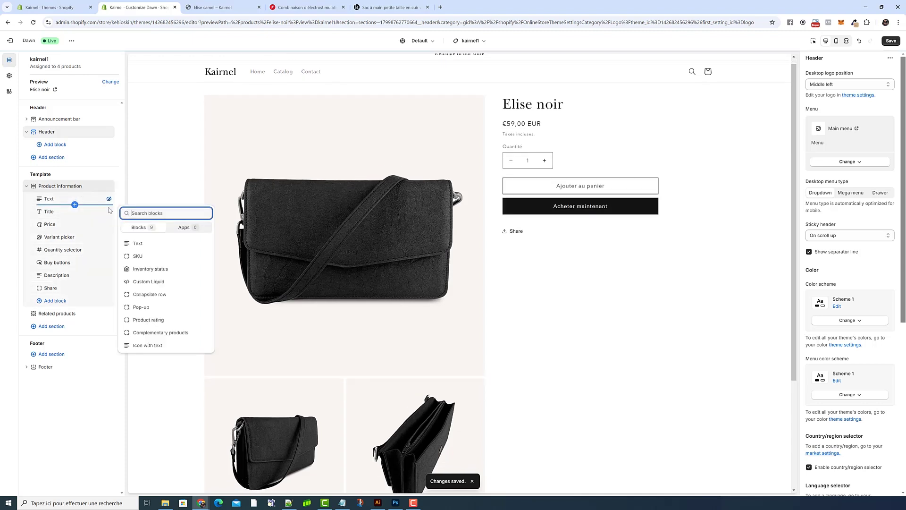
{"action": "left_click", "coordinate": [109, 213]}
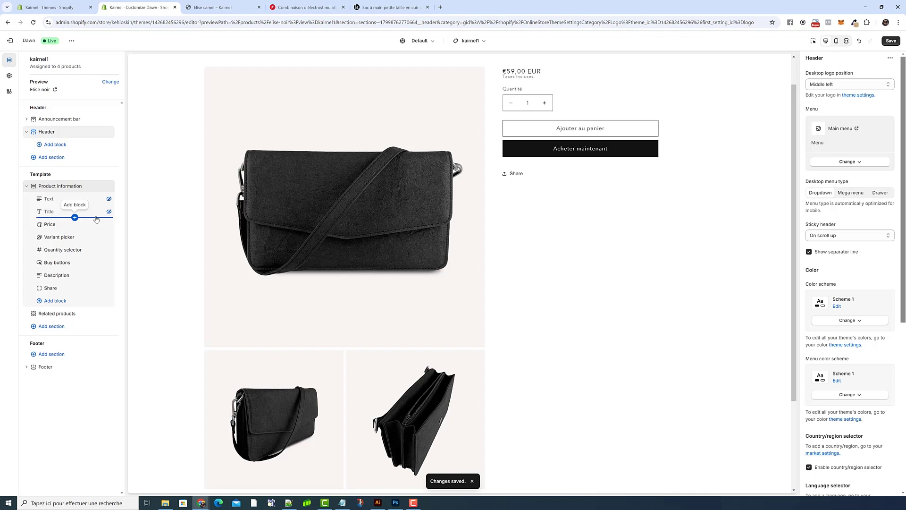
- Examine the title and subtitle designs on the Fulgurance demo store's Powersuit V2 page and its Fulgurance 6 template
{"action": "left_click", "coordinate": [306, 7]}
{"action": "scroll", "coordinate": [545, 241], "scroll_direction": "down", "scroll_amount": 5}
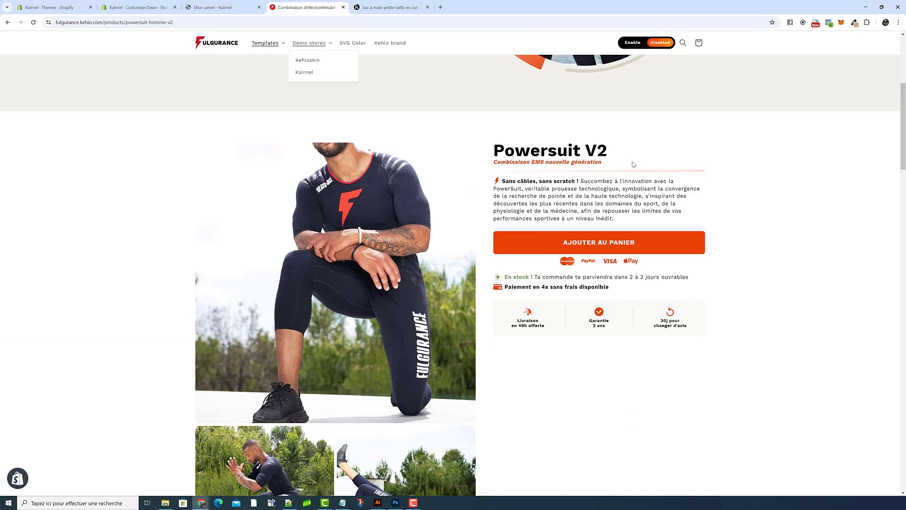
{"action": "left_click_drag", "start_coordinate": [602, 163], "coordinate": [499, 151]}
{"action": "left_click", "coordinate": [510, 153]}
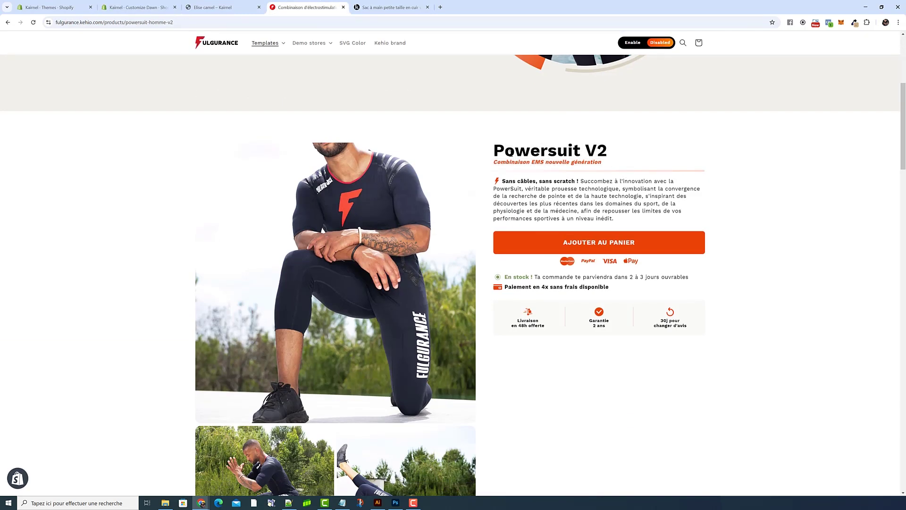
{"action": "left_click", "coordinate": [264, 43]}
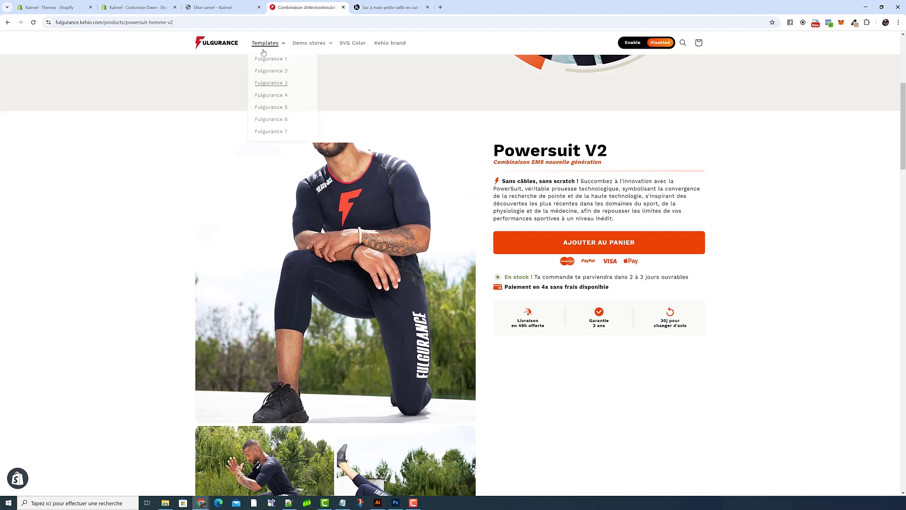
{"action": "left_click", "coordinate": [299, 118]}
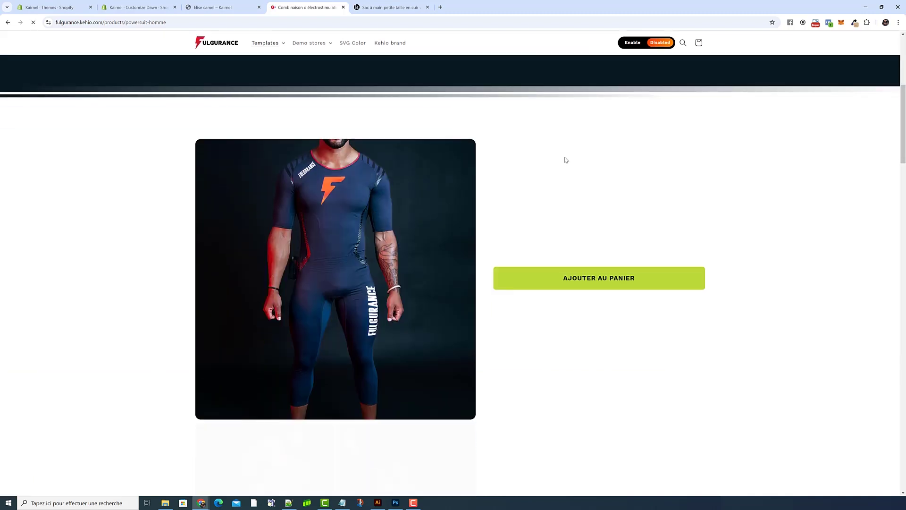
{"action": "left_click_drag", "start_coordinate": [536, 177], "coordinate": [480, 183]}
{"action": "left_click", "coordinate": [515, 181]}
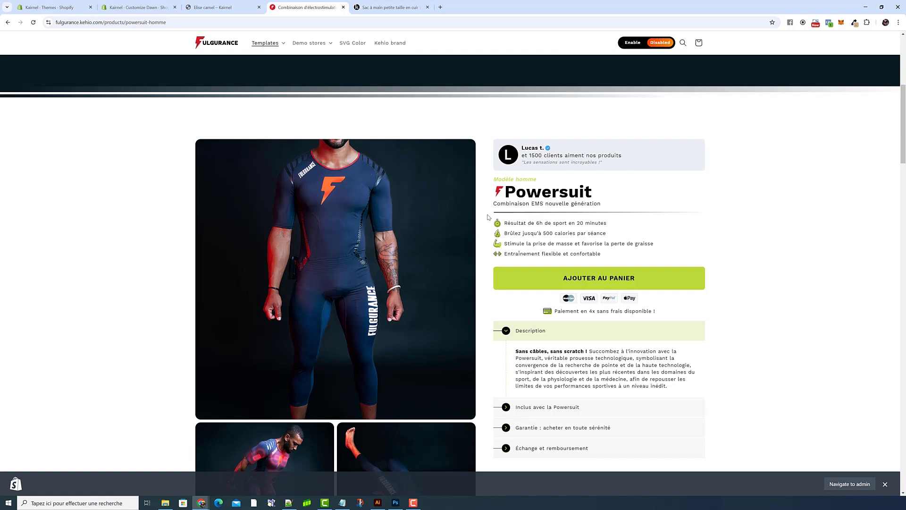
- Switch back to the theme editor and hide the Price, Quantity selector, Description and Share blocks of the Product information section
{"action": "left_click", "coordinate": [68, 8]}
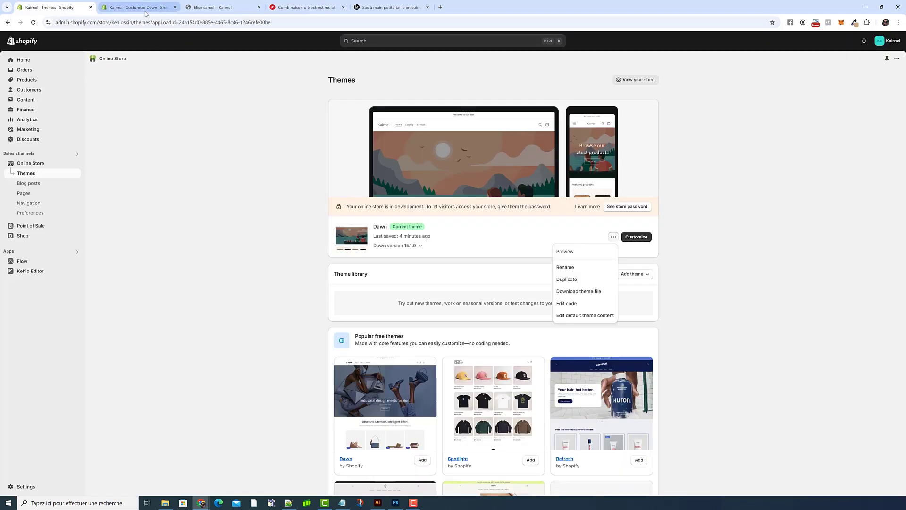
{"action": "left_click", "coordinate": [146, 12]}
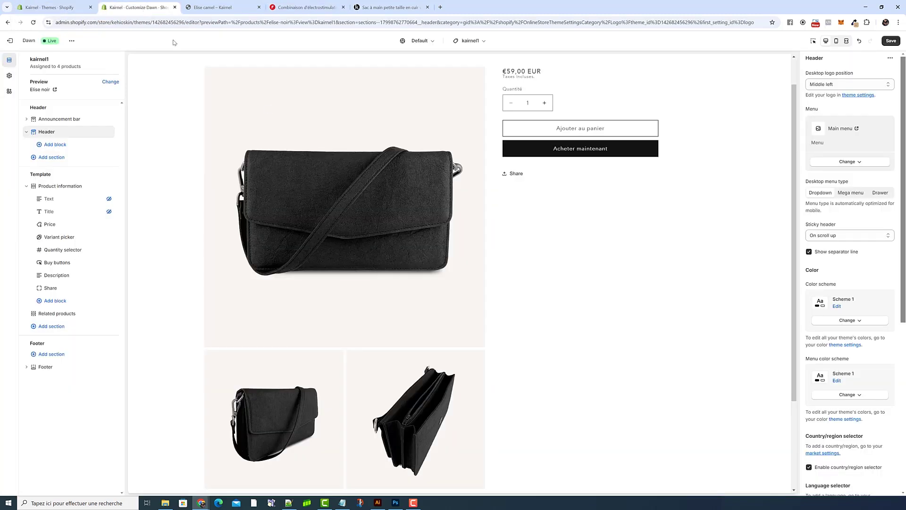
{"action": "left_click", "coordinate": [108, 225]}
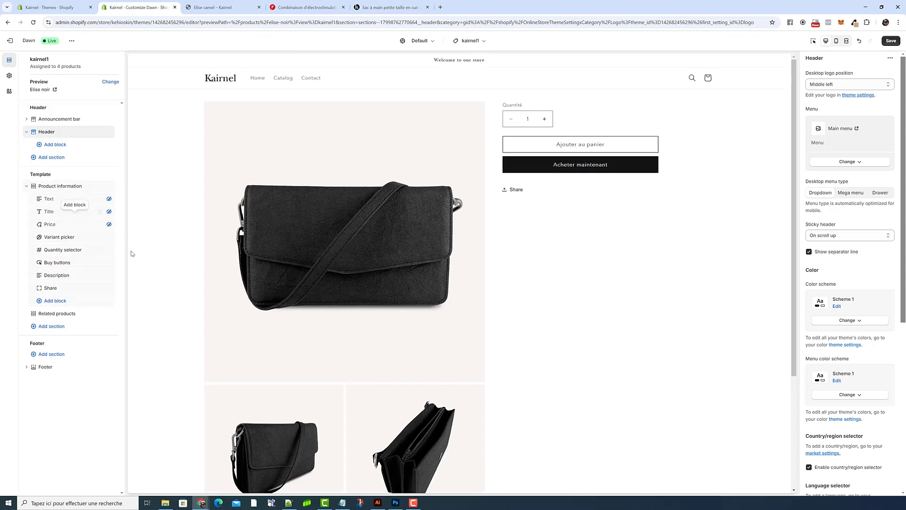
{"action": "left_click", "coordinate": [109, 288]}
{"action": "left_click", "coordinate": [109, 249]}
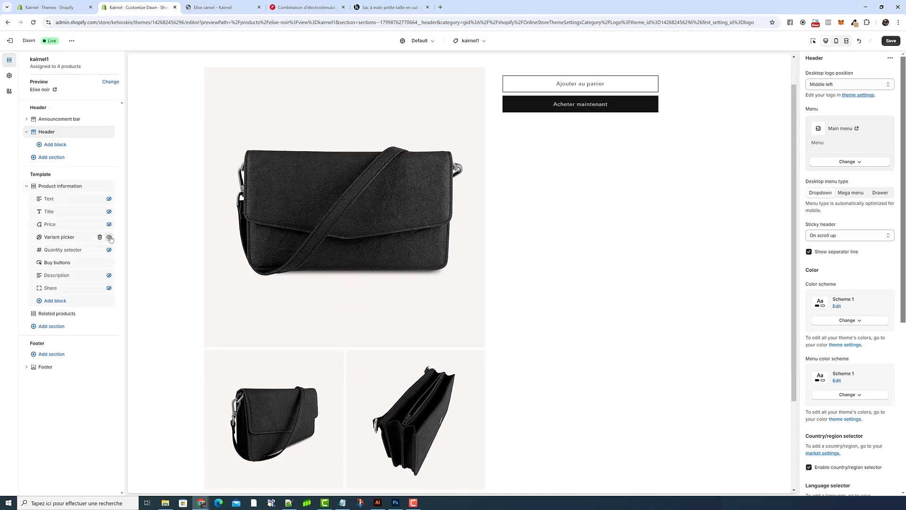
- Turn off the dynamic checkout buttons and the gift card recipient form in the Buy buttons block, and save the template
{"action": "left_click", "coordinate": [80, 263]}
{"action": "left_click", "coordinate": [809, 122]}
{"action": "left_click", "coordinate": [808, 123]}
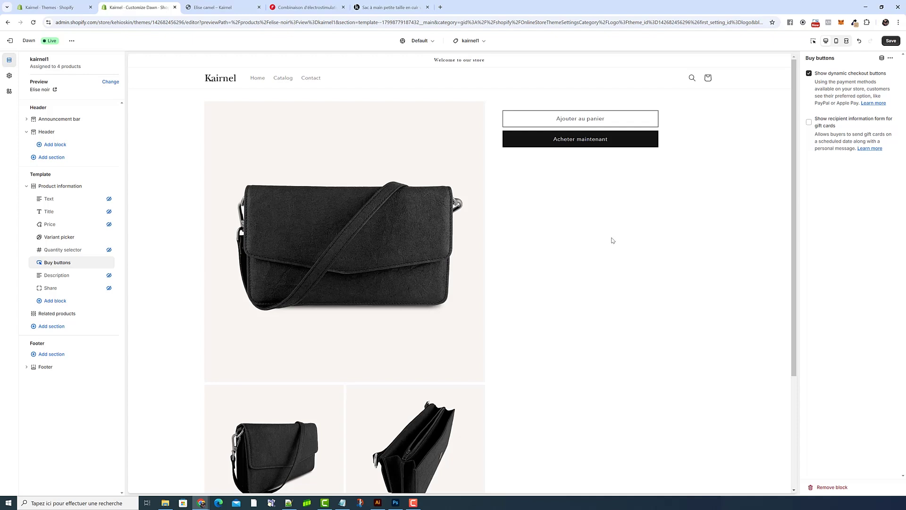
{"action": "left_click", "coordinate": [809, 74]}
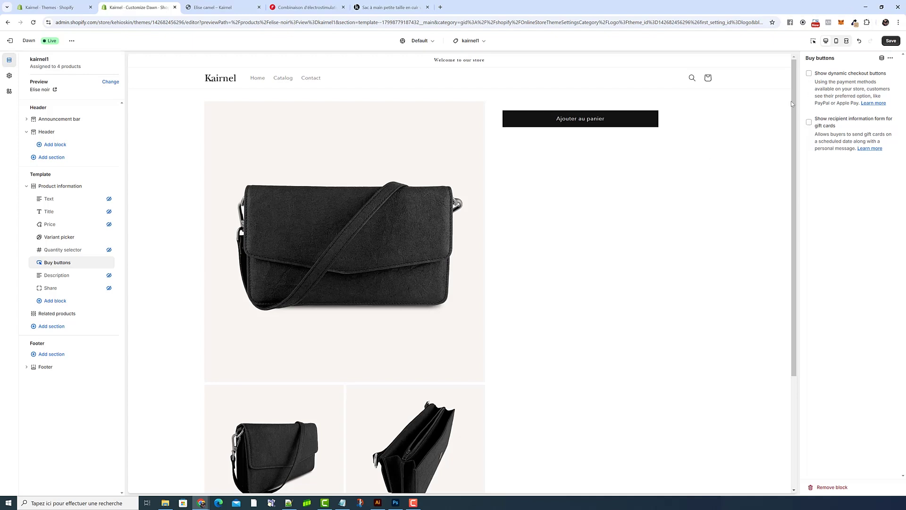
{"action": "left_click", "coordinate": [891, 40]}
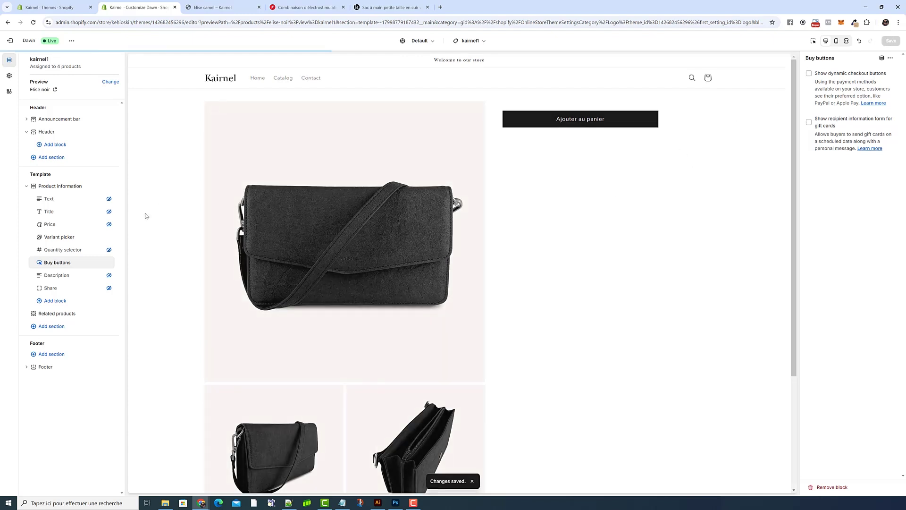
- Make the Price block of the Product information section visible again and save the template
{"action": "left_click", "coordinate": [109, 224]}
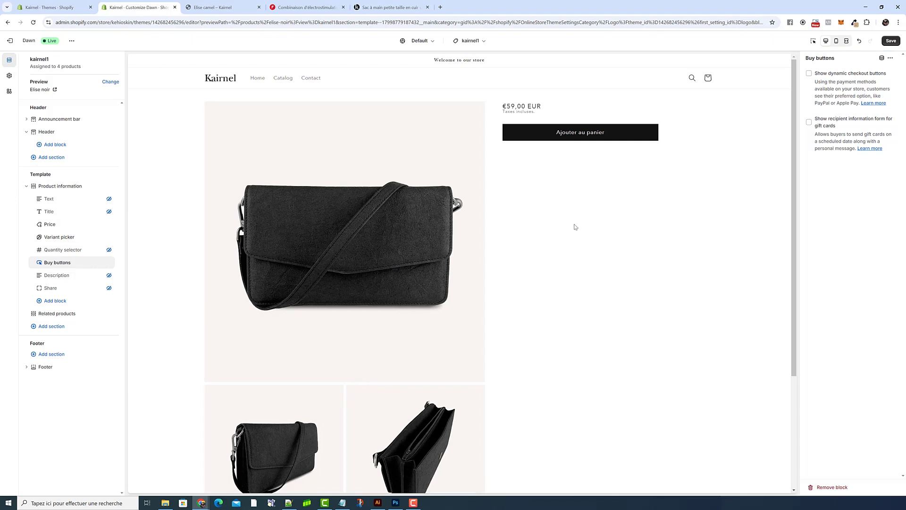
{"action": "key", "text": "ctrl+s"}
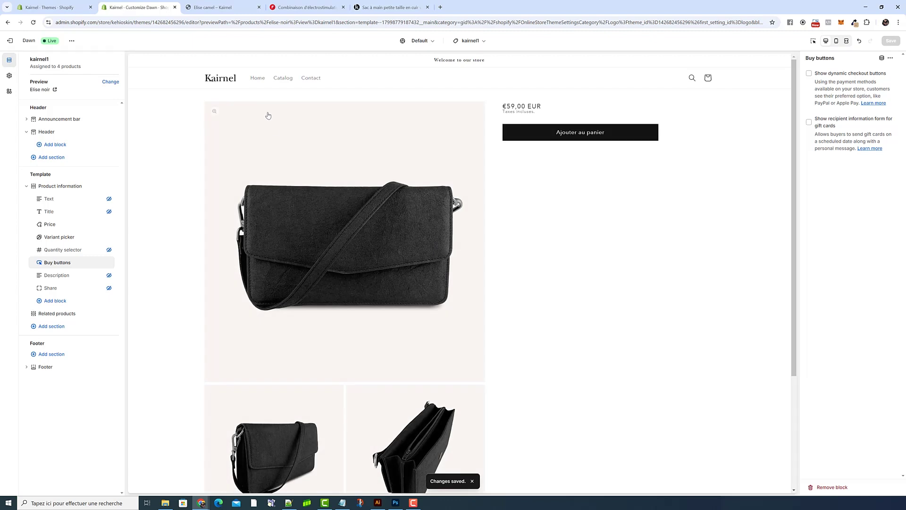
- Open the store's home page in the theme editor preview
{"action": "left_click", "coordinate": [222, 80]}
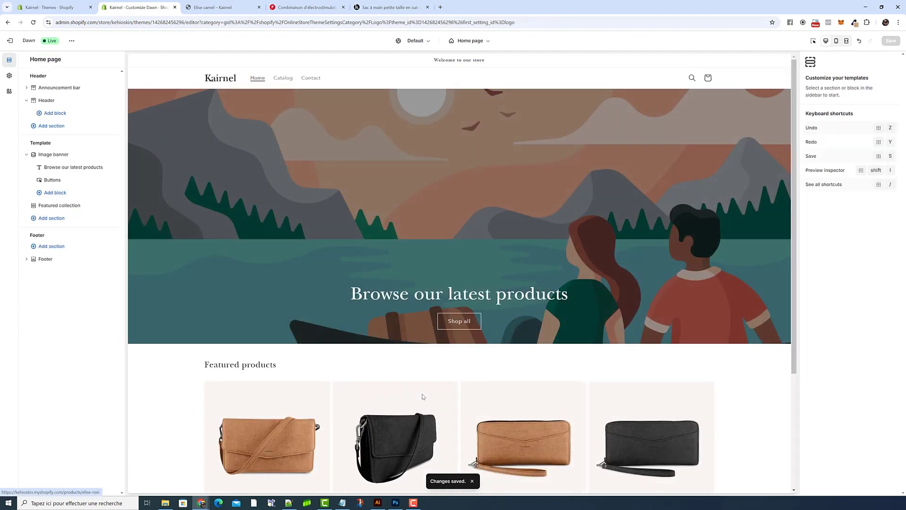